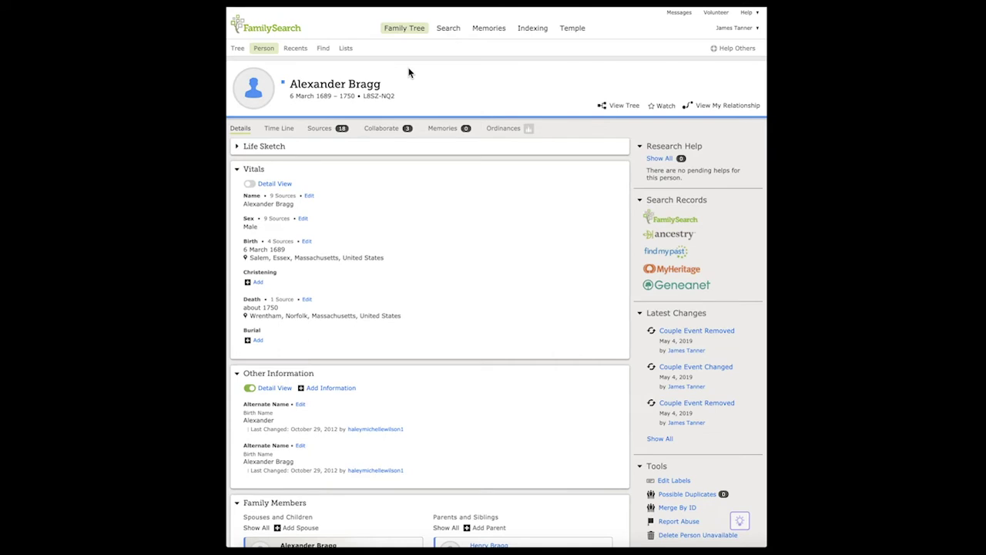
# - Open the relationship chart for this ancestor and trace the descent line through each generation, then close it
pyautogui.click(721, 106)
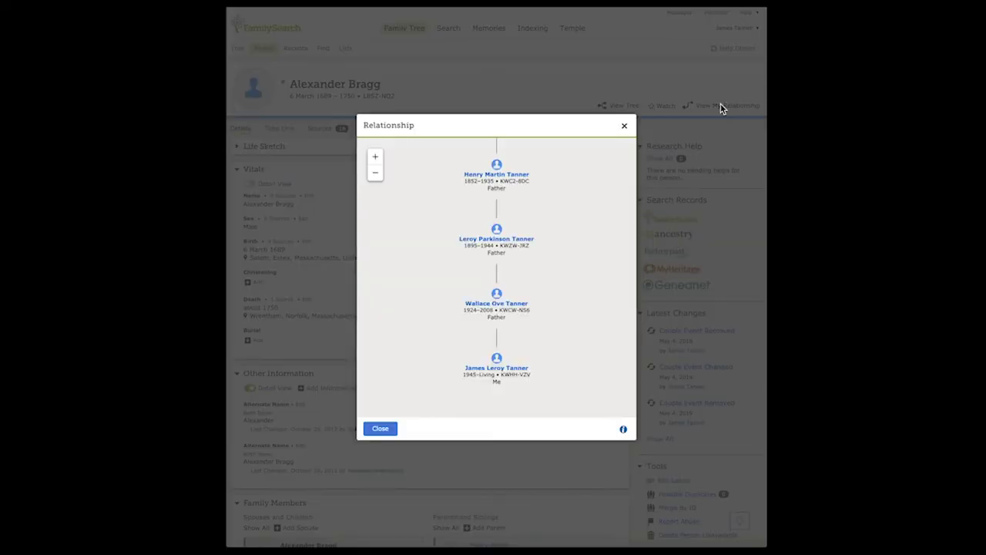
pyautogui.moveTo(548, 178); pyautogui.dragTo(495, 398)
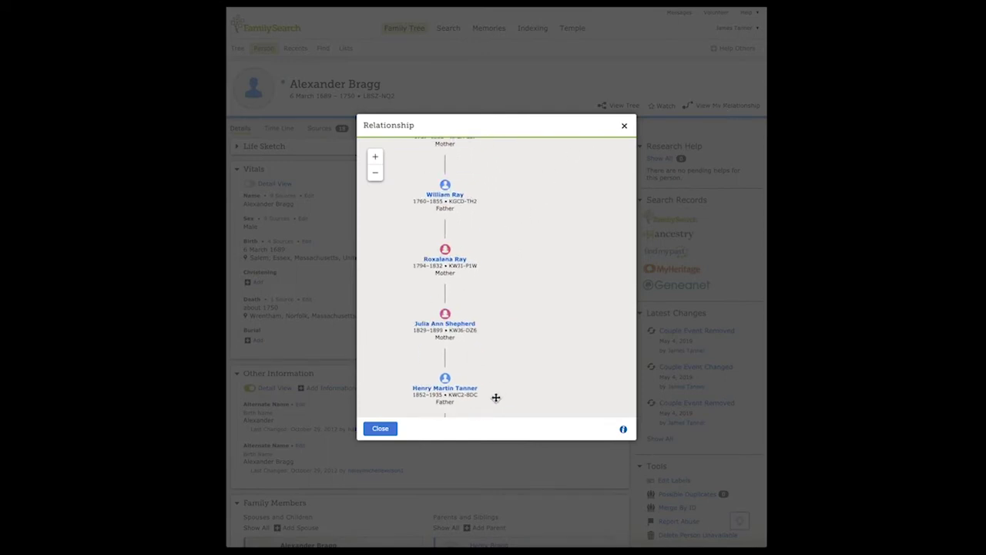
pyautogui.moveTo(526, 196); pyautogui.dragTo(525, 334)
pyautogui.moveTo(529, 260); pyautogui.dragTo(574, 185)
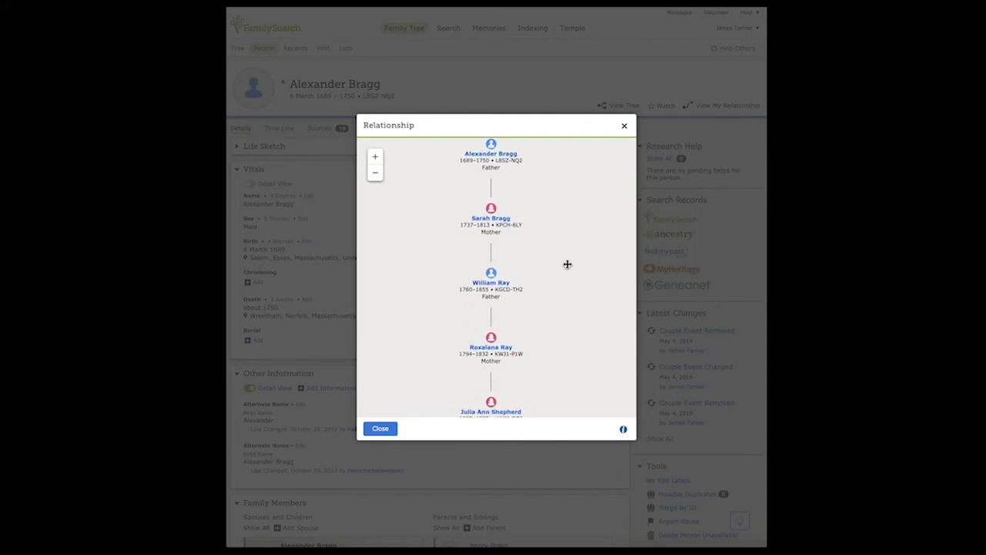
pyautogui.moveTo(561, 331); pyautogui.dragTo(566, 185)
pyautogui.moveTo(562, 278); pyautogui.dragTo(568, 123)
pyautogui.moveTo(560, 176); pyautogui.dragTo(544, 326)
pyautogui.moveTo(553, 253); pyautogui.dragTo(550, 356)
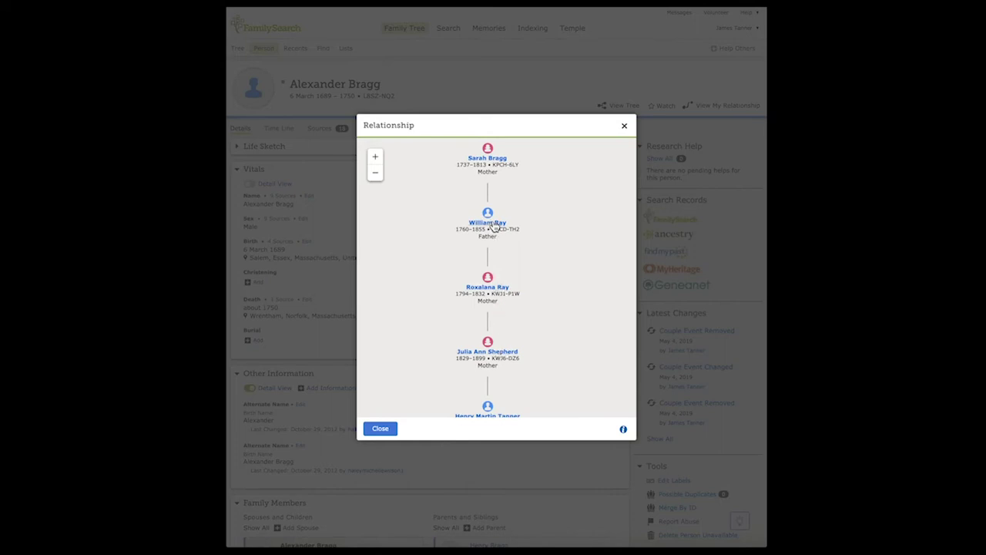
pyautogui.moveTo(555, 185); pyautogui.dragTo(543, 272)
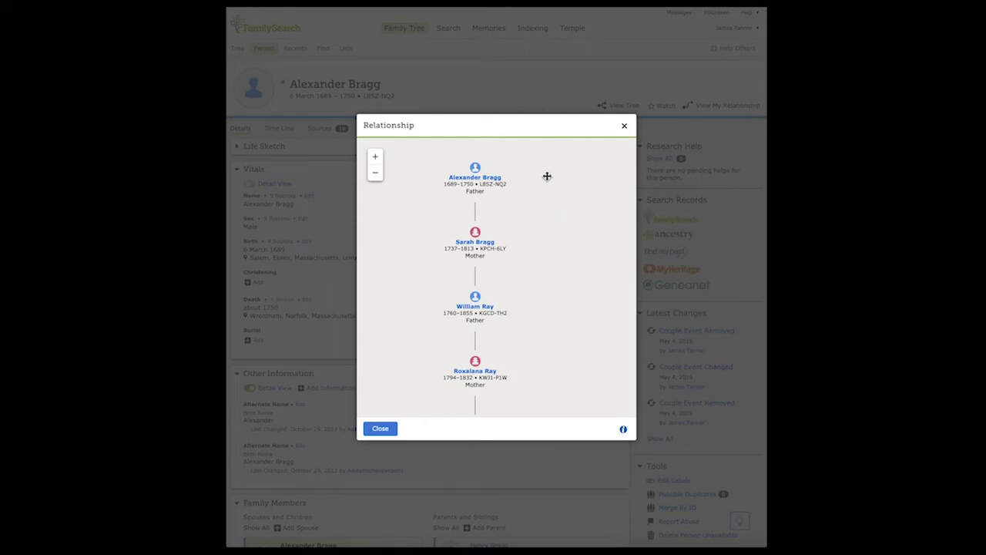
pyautogui.click(625, 127)
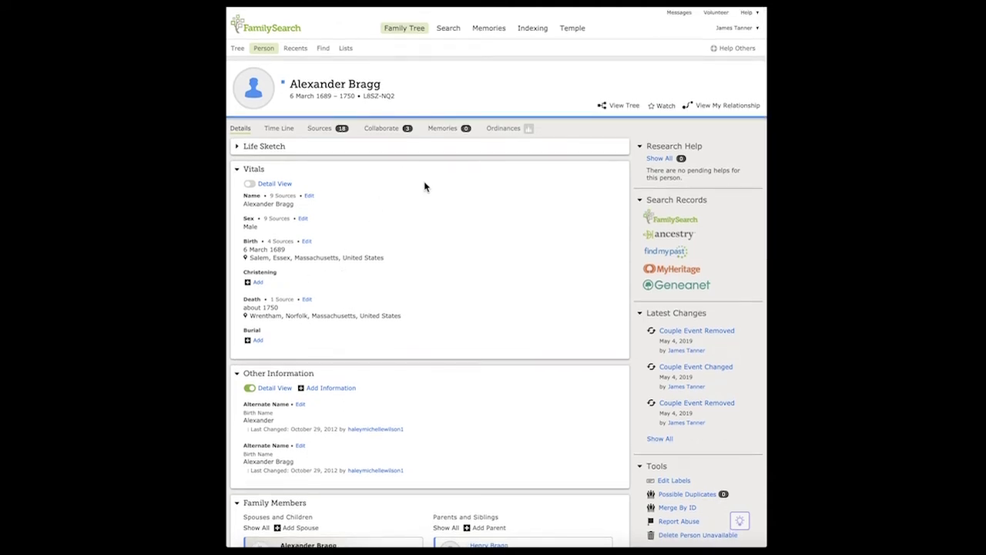
# - Review the summary cards of the ancestor's first seven listed children, comparing their birth and death dates, places and sources
pyautogui.scroll(-3, 417, 302)
pyautogui.scroll(-5, 417, 302)
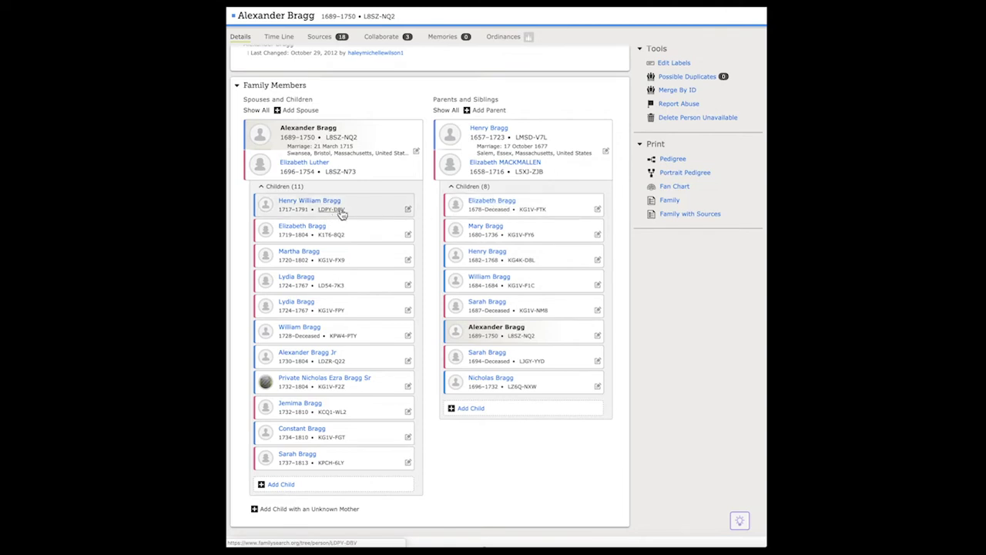
pyautogui.click(308, 202)
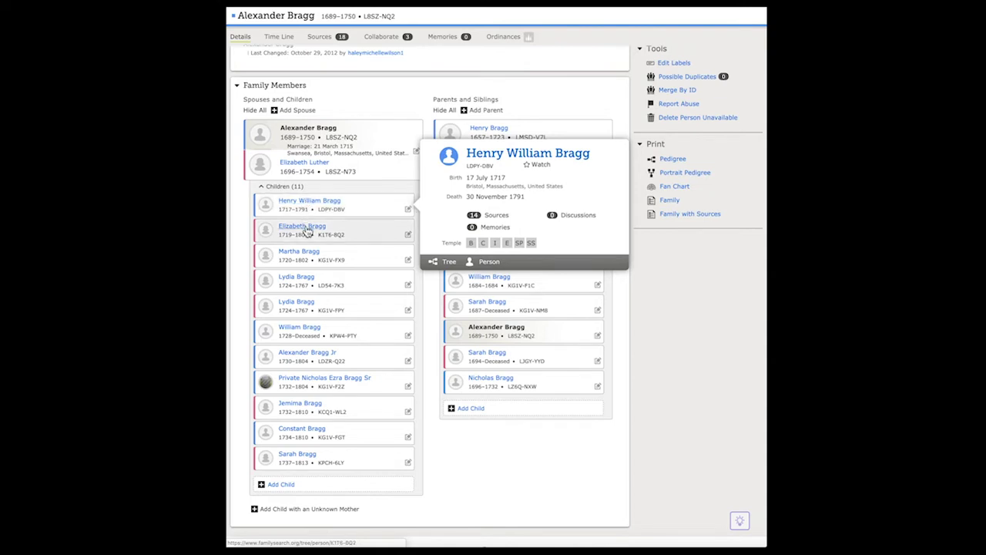
pyautogui.click(305, 227)
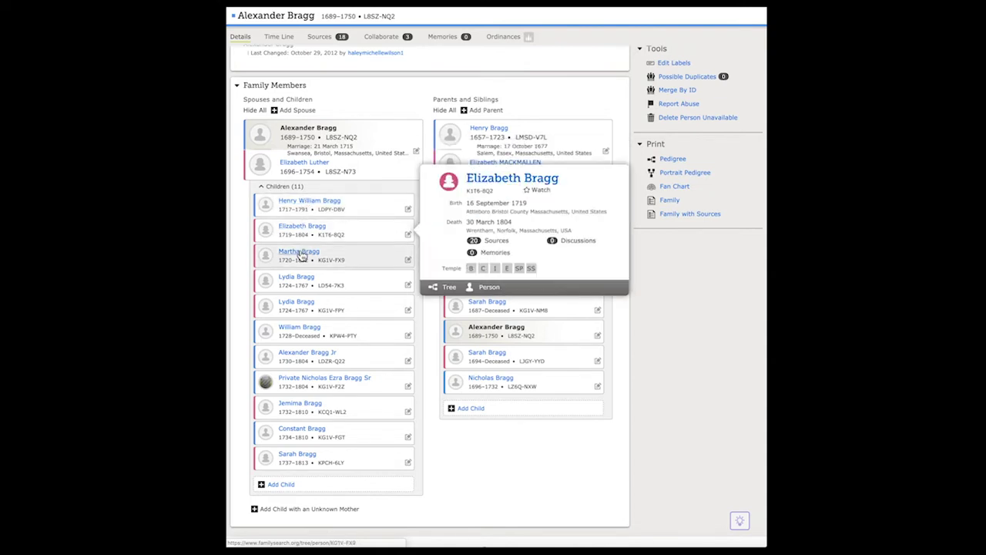
pyautogui.click(299, 252)
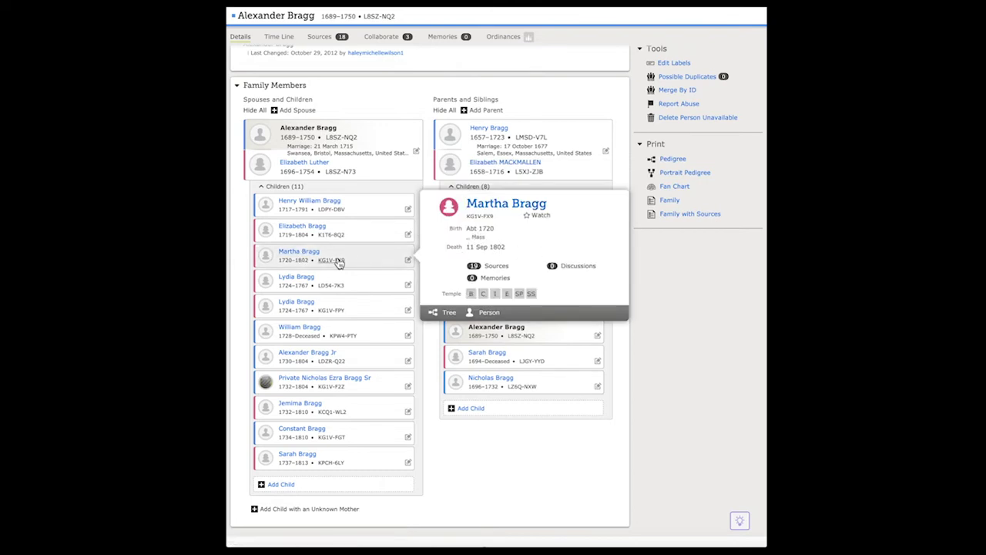
pyautogui.click(304, 281)
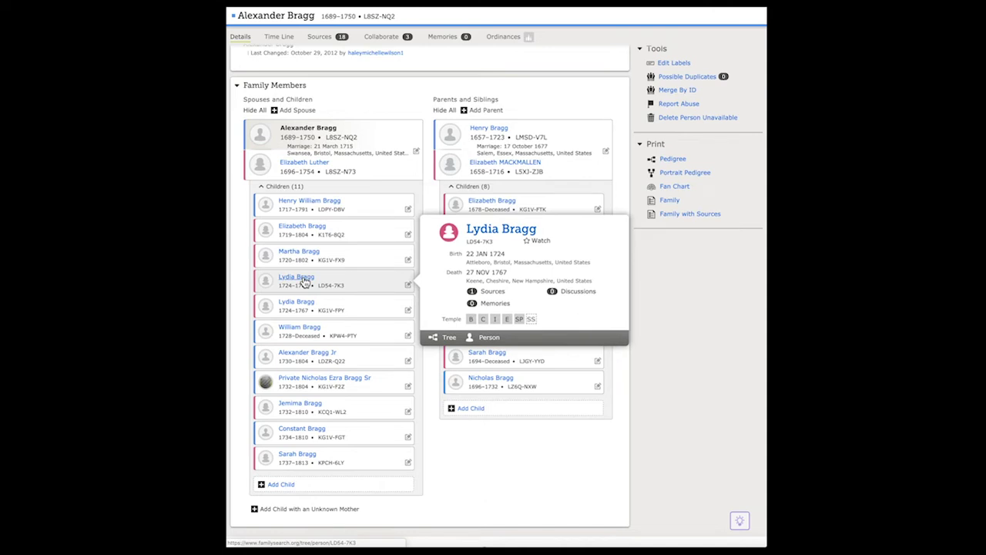
pyautogui.click(304, 306)
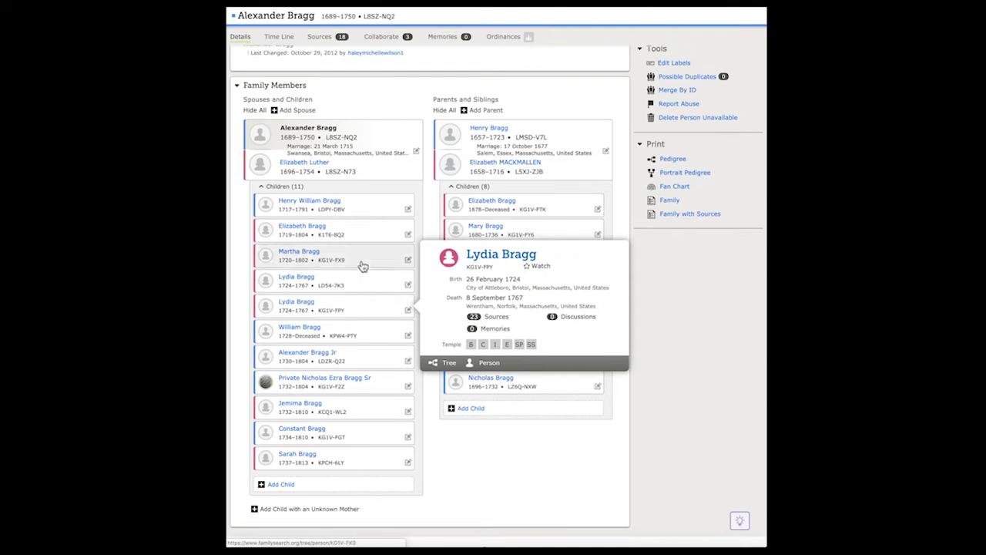
pyautogui.click(303, 253)
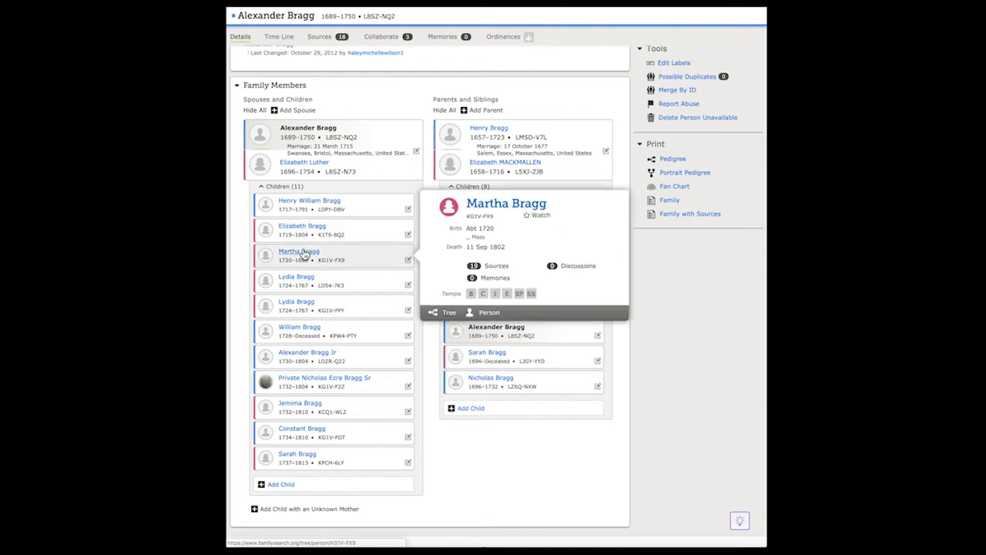
pyautogui.click(307, 327)
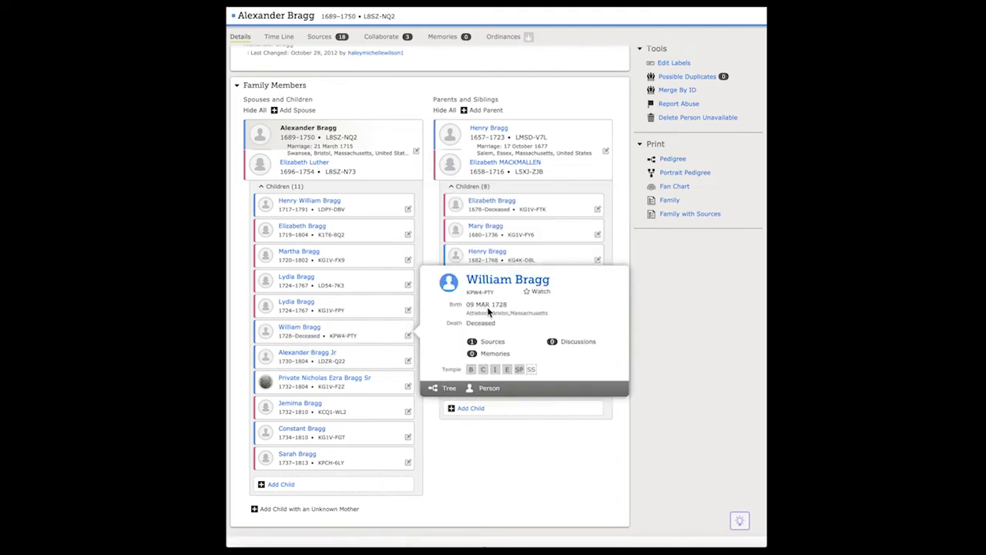
pyautogui.click(307, 356)
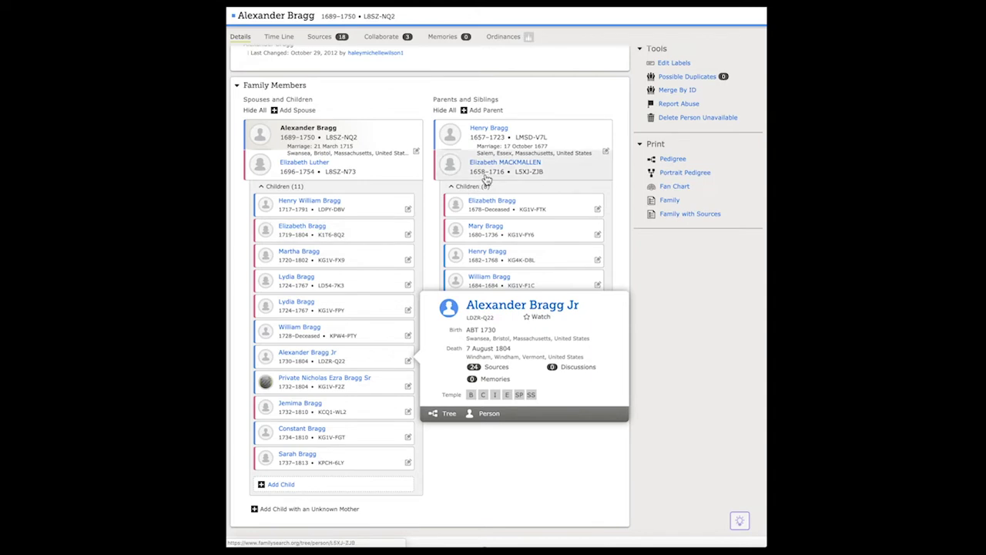
# - Reopen the ancestor's relationship chart to check which child the direct line descends from, and close it
pyautogui.scroll(5, 537, 112)
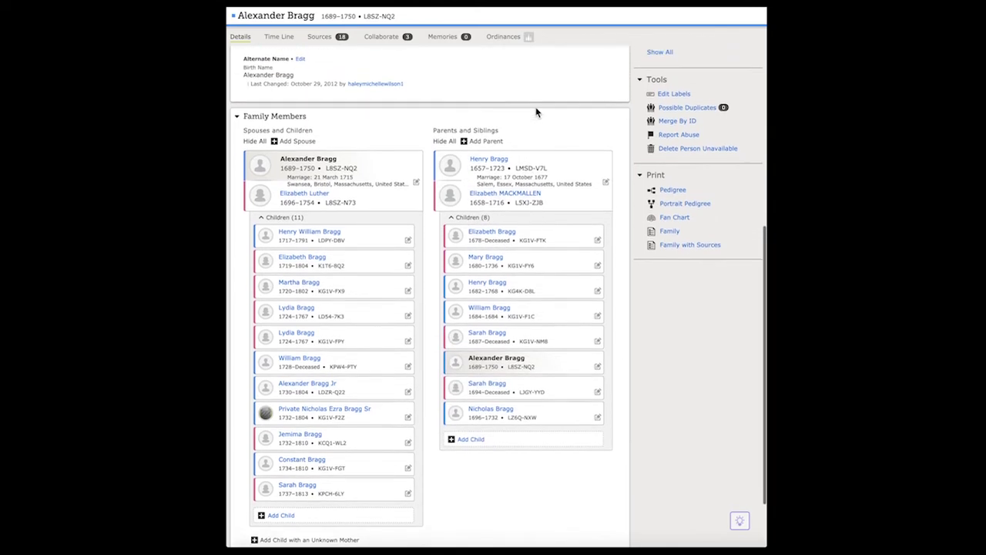
pyautogui.scroll(5, 537, 113)
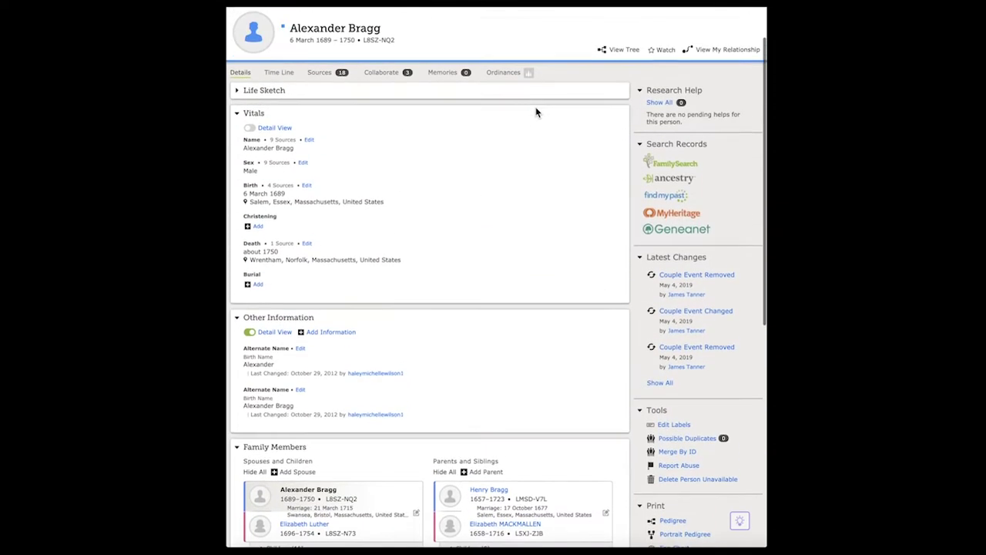
pyautogui.click(735, 52)
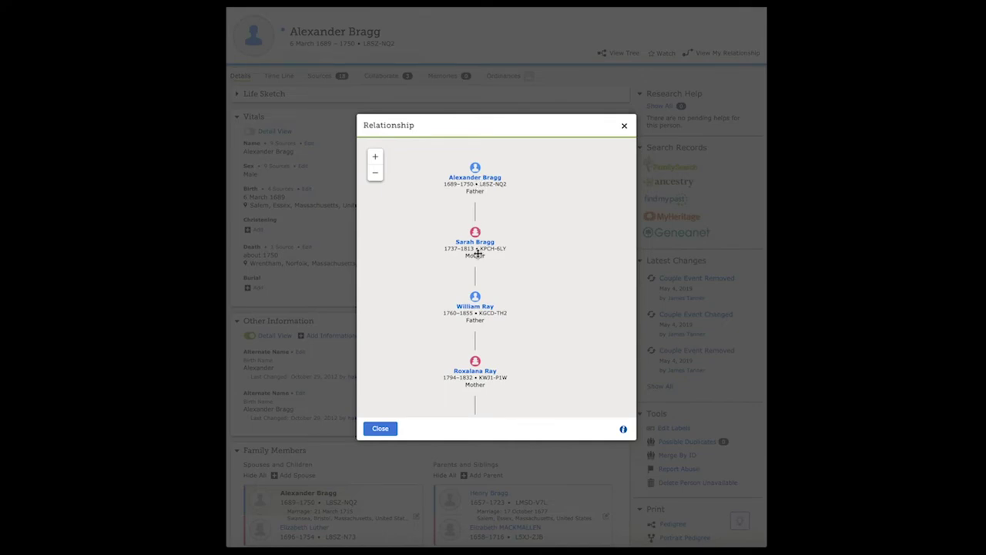
pyautogui.click(380, 433)
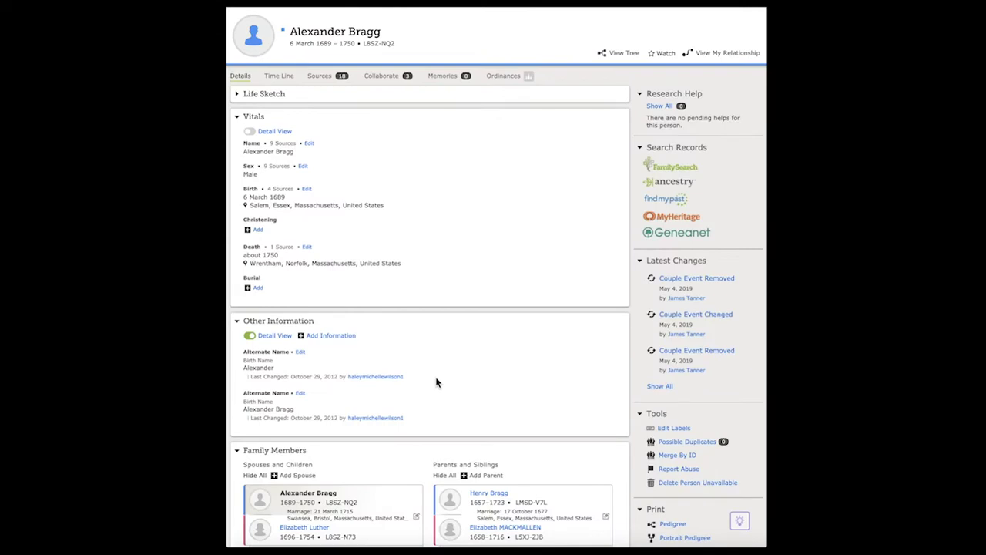
# - Inspect the summary cards of the three youngest sons in the children list for their birth and death details
pyautogui.scroll(-1, 436, 381)
pyautogui.scroll(-8, 436, 381)
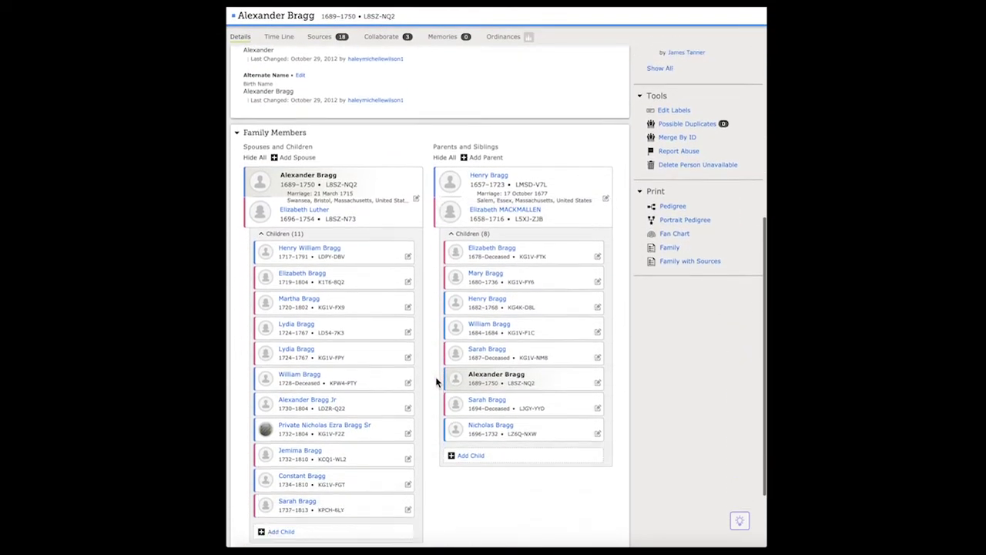
pyautogui.scroll(-1, 435, 381)
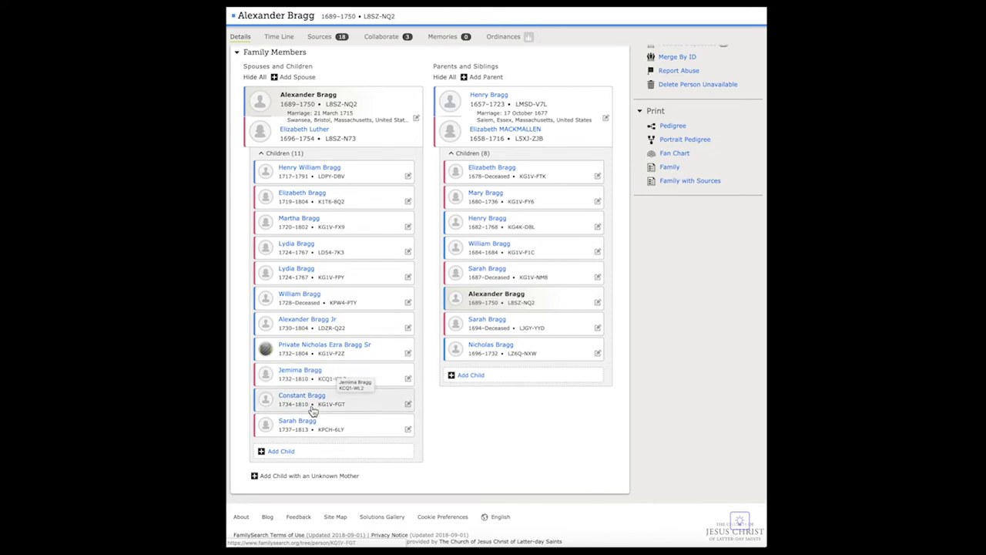
pyautogui.moveTo(302, 424)
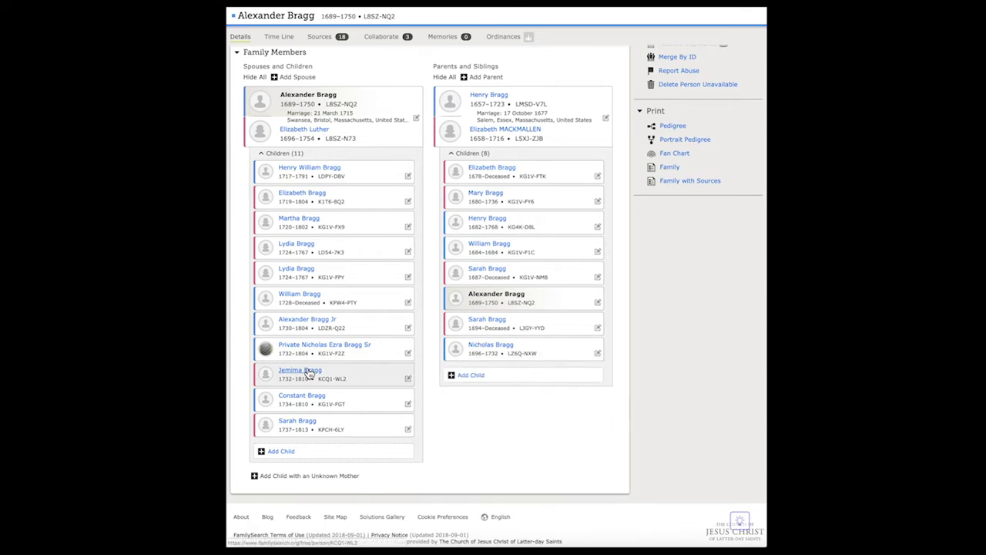
pyautogui.moveTo(299, 400)
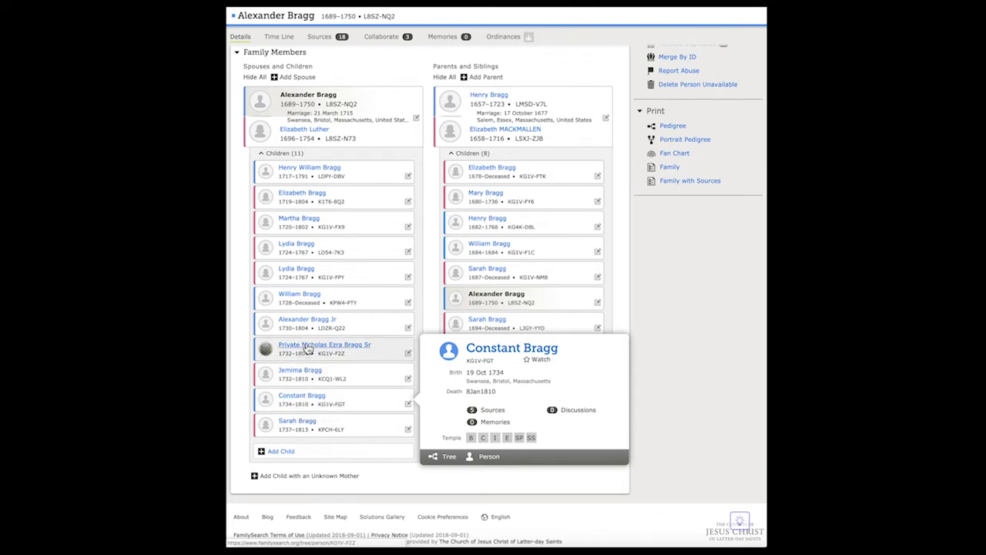
pyautogui.moveTo(306, 349)
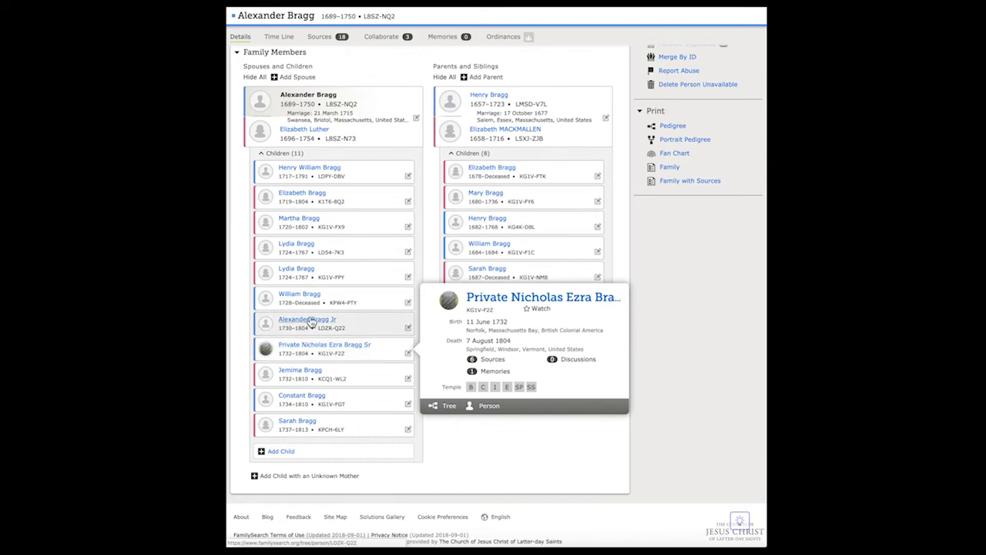
pyautogui.moveTo(307, 323)
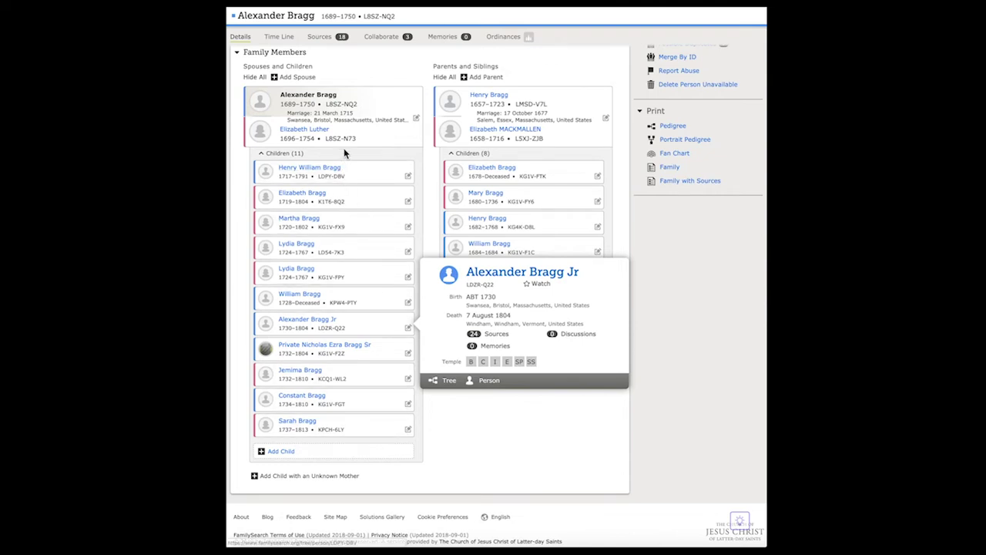
# - Open the ancestor's attached sources and examine the record titles, dates and contributors through the whole list
pyautogui.scroll(5, 345, 148)
pyautogui.scroll(5, 345, 150)
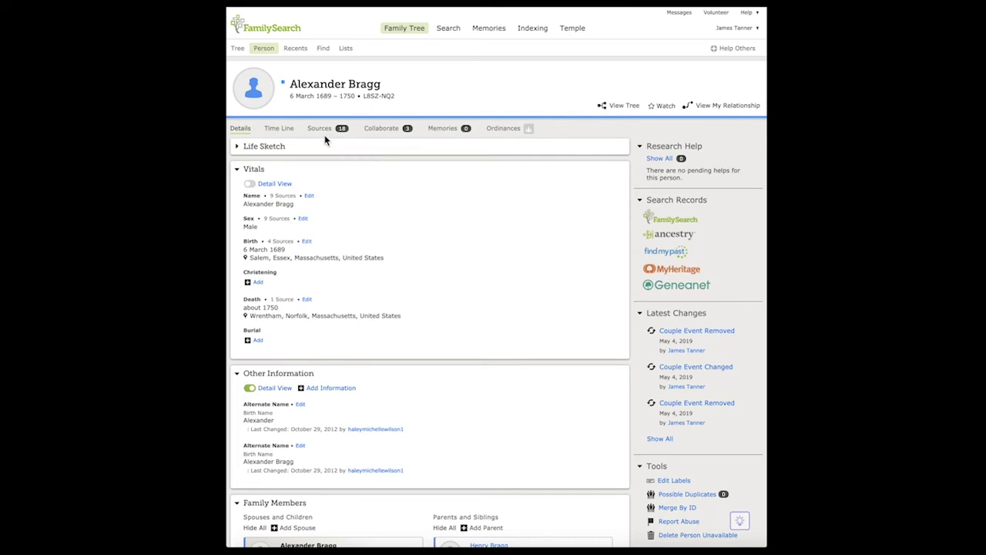
pyautogui.click(323, 131)
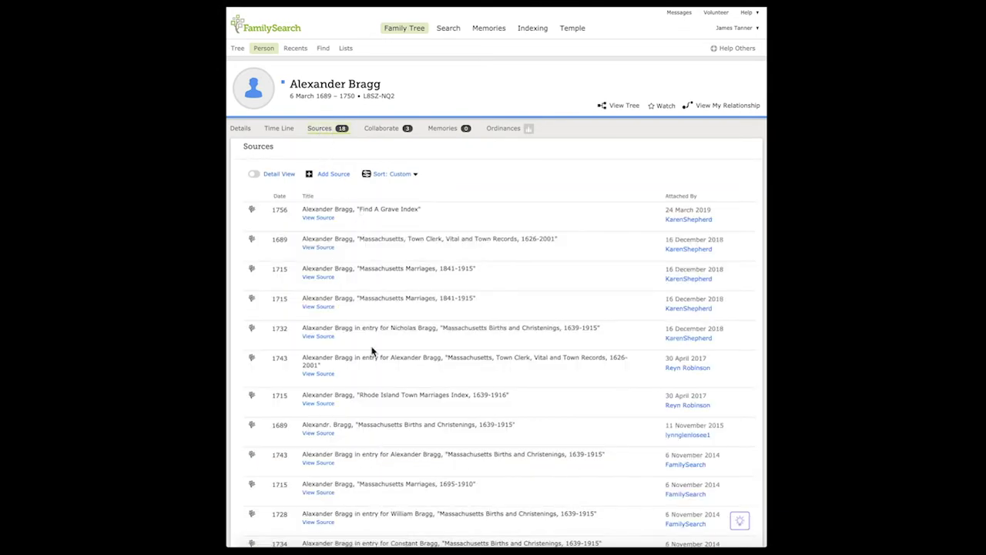
pyautogui.scroll(-5, 372, 351)
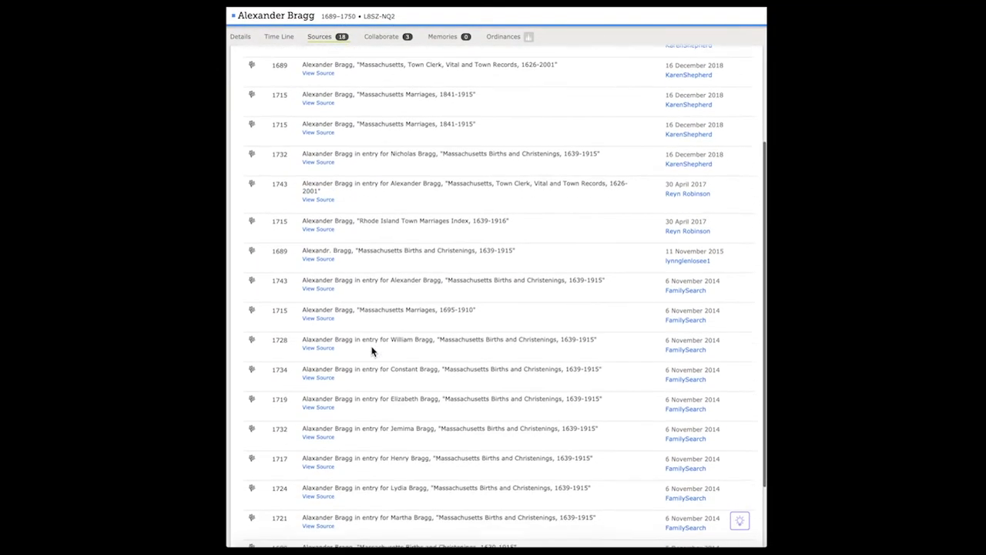
pyautogui.scroll(-2, 371, 350)
pyautogui.scroll(2, 372, 350)
pyautogui.scroll(5, 372, 352)
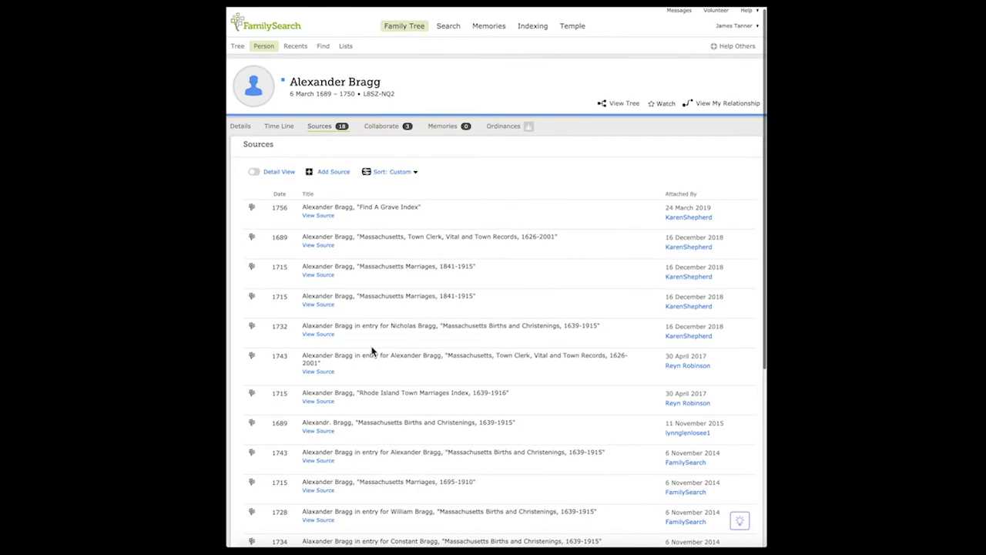
pyautogui.scroll(-3, 371, 351)
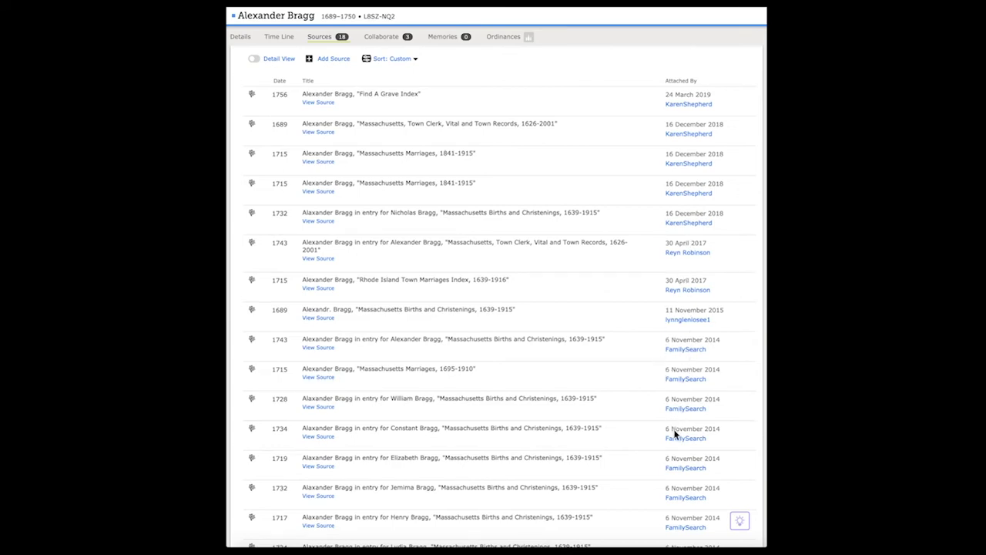
pyautogui.scroll(-4, 676, 440)
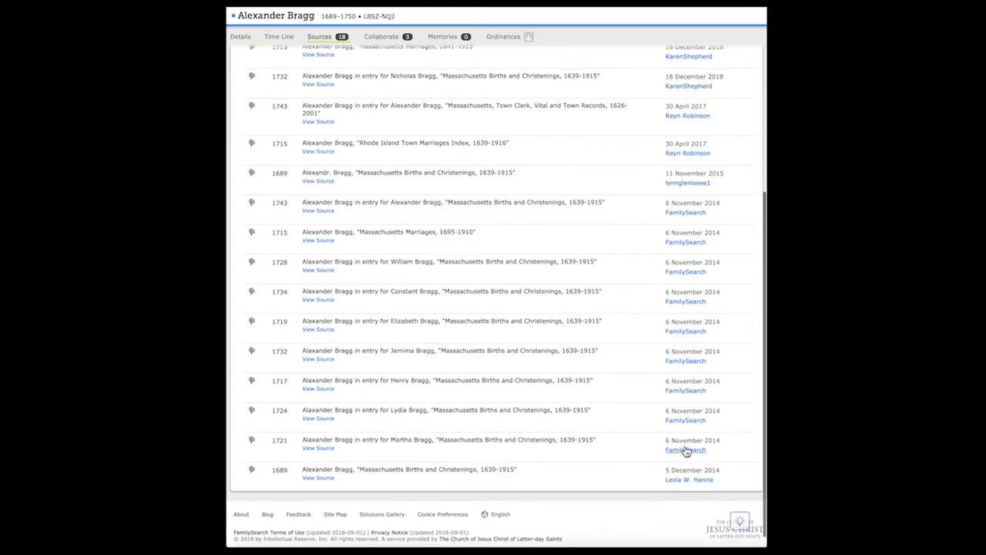
# - Turn on the detail view for the ancestor's source list
pyautogui.scroll(1, 686, 451)
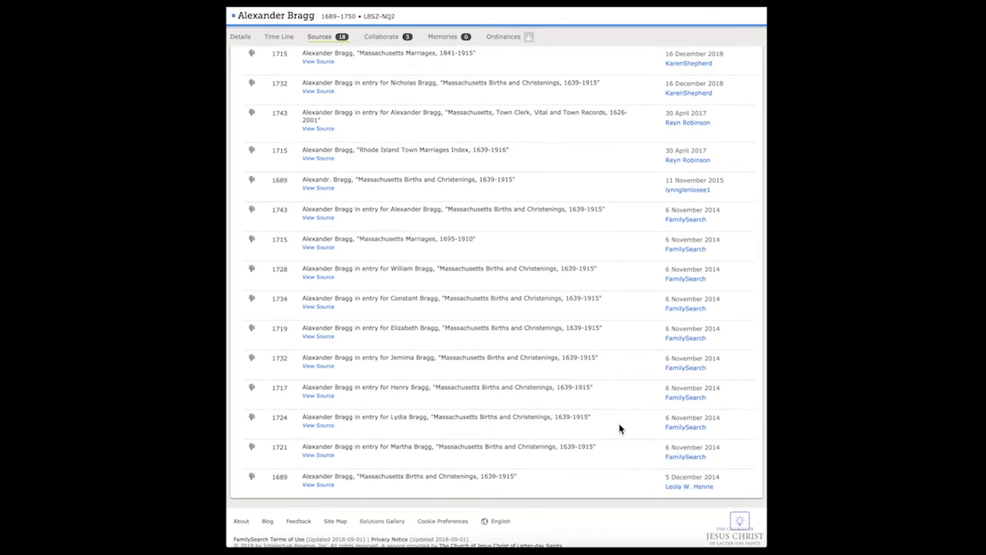
pyautogui.scroll(1, 422, 257)
pyautogui.scroll(4, 422, 256)
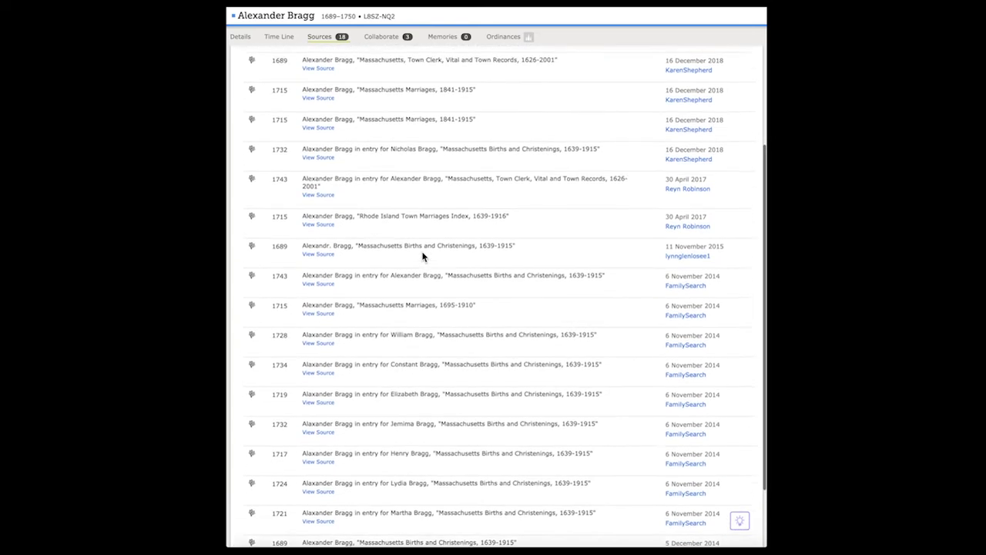
pyautogui.scroll(1, 422, 257)
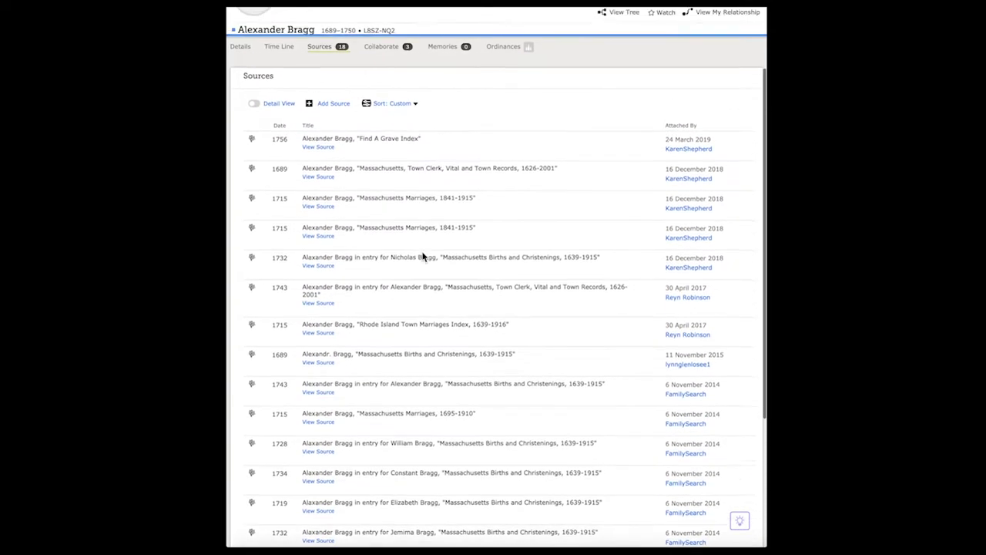
pyautogui.click(256, 90)
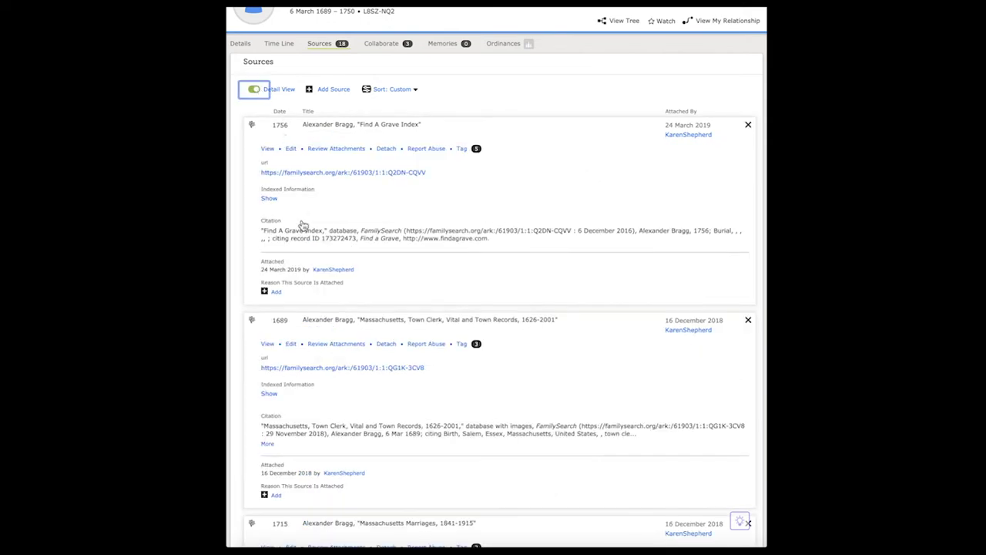
# - Examine the ancestor's detailed source entries for their citations, notes, contributors and reasons for attachment
pyautogui.scroll(-5, 347, 374)
pyautogui.scroll(-10, 347, 374)
pyautogui.scroll(-5, 348, 373)
pyautogui.scroll(-1, 347, 373)
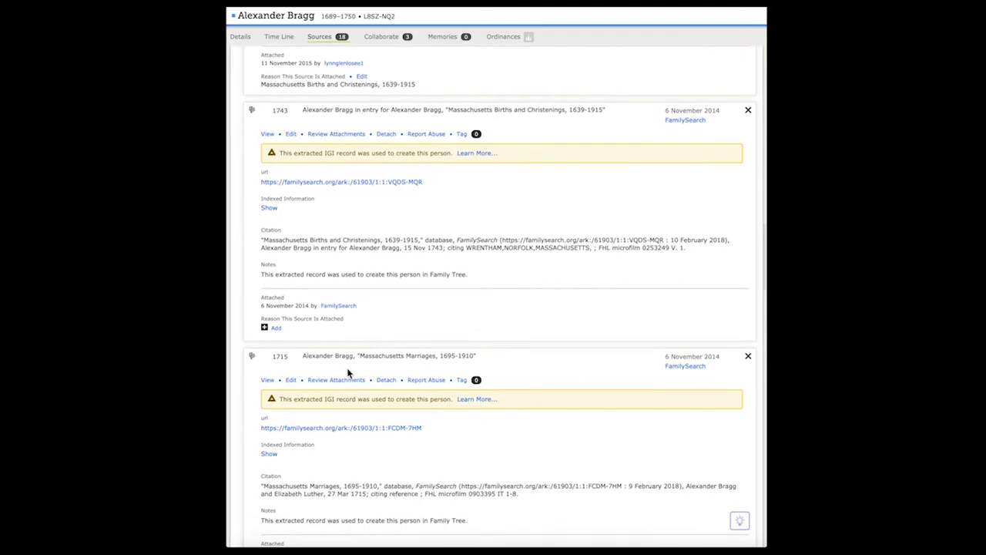
pyautogui.scroll(-1, 347, 374)
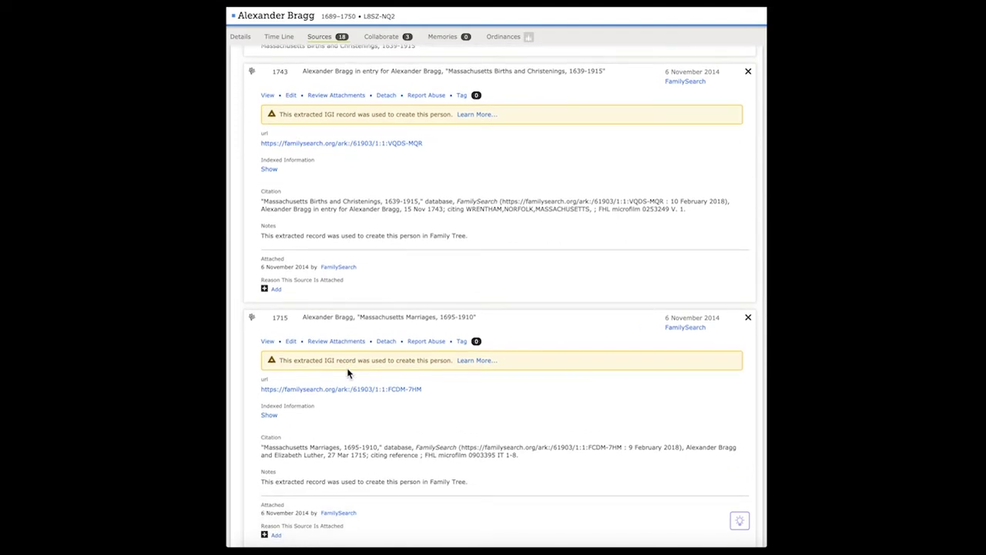
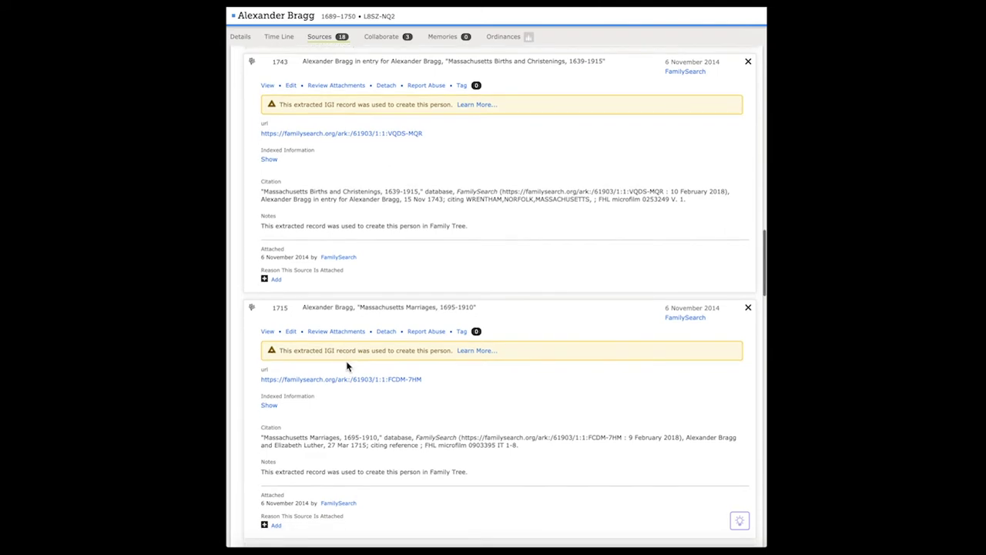
pyautogui.scroll(5, 521, 254)
pyautogui.scroll(10, 521, 254)
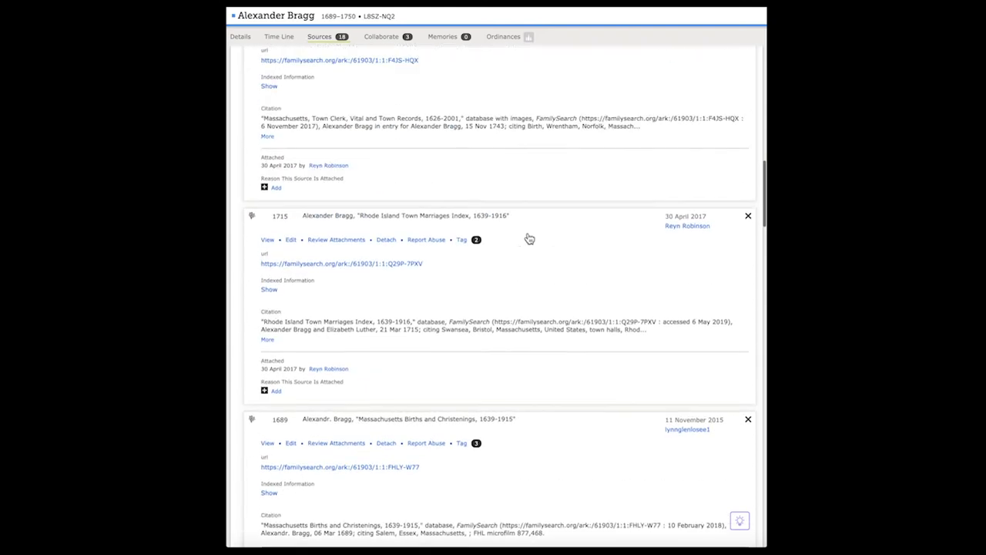
pyautogui.scroll(5, 528, 232)
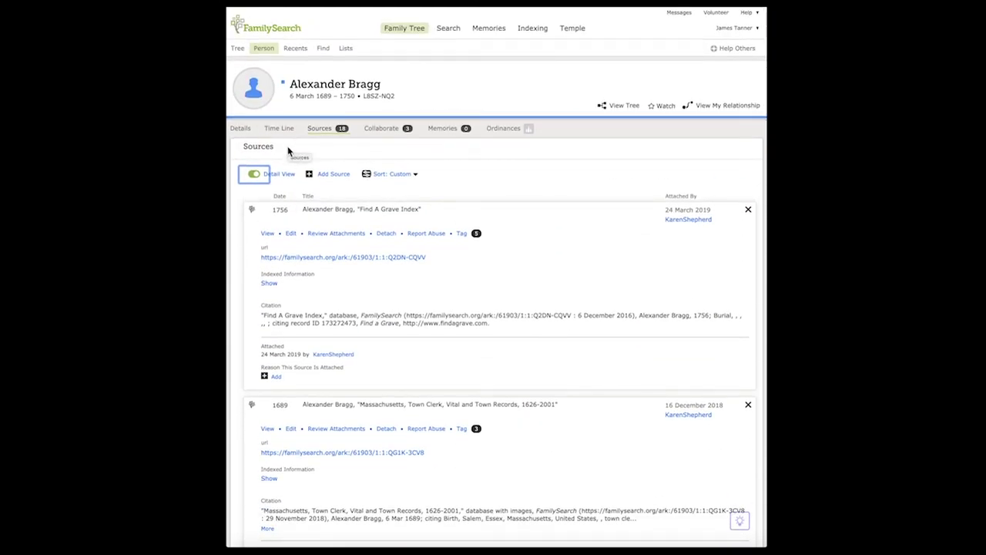
# - Return to the ancestor's details and inspect the father's summary card for birth and death dates and places
pyautogui.click(240, 129)
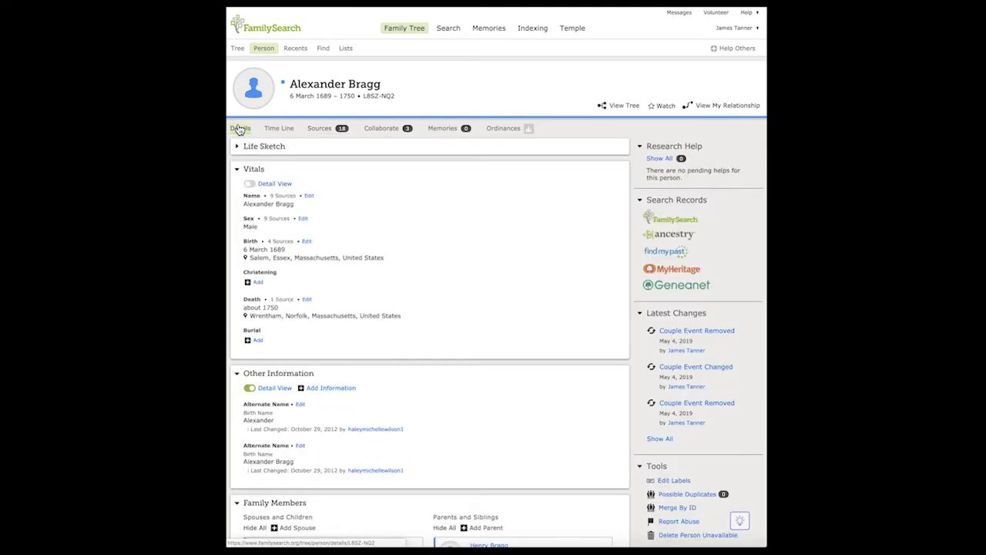
pyautogui.scroll(-3, 385, 314)
pyautogui.scroll(-3, 385, 316)
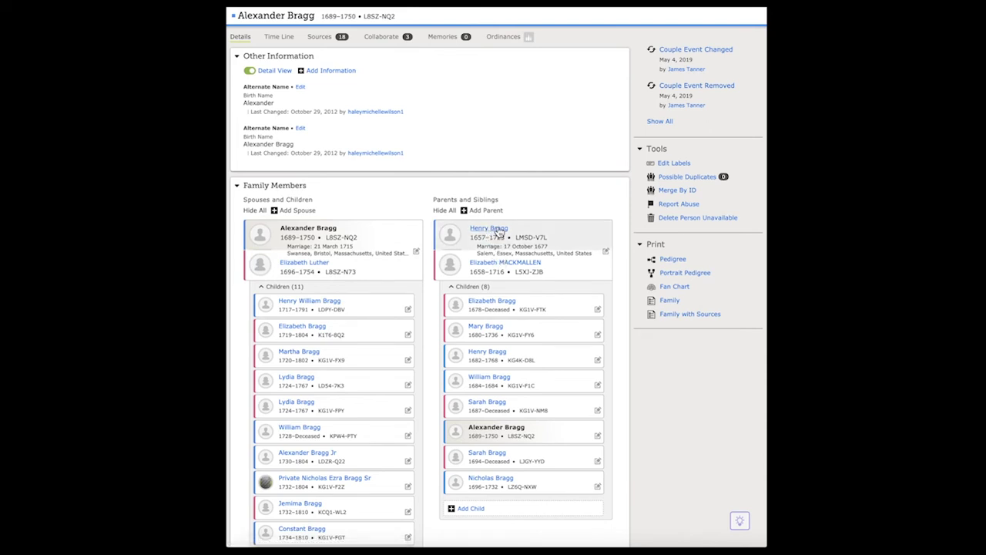
pyautogui.click(499, 232)
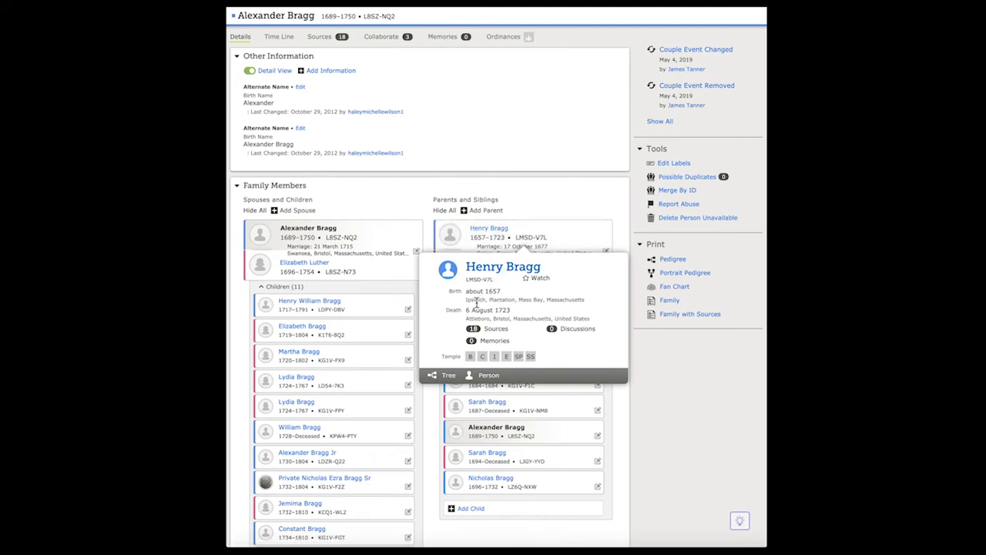
pyautogui.moveTo(476, 303)
pyautogui.moveTo(531, 301)
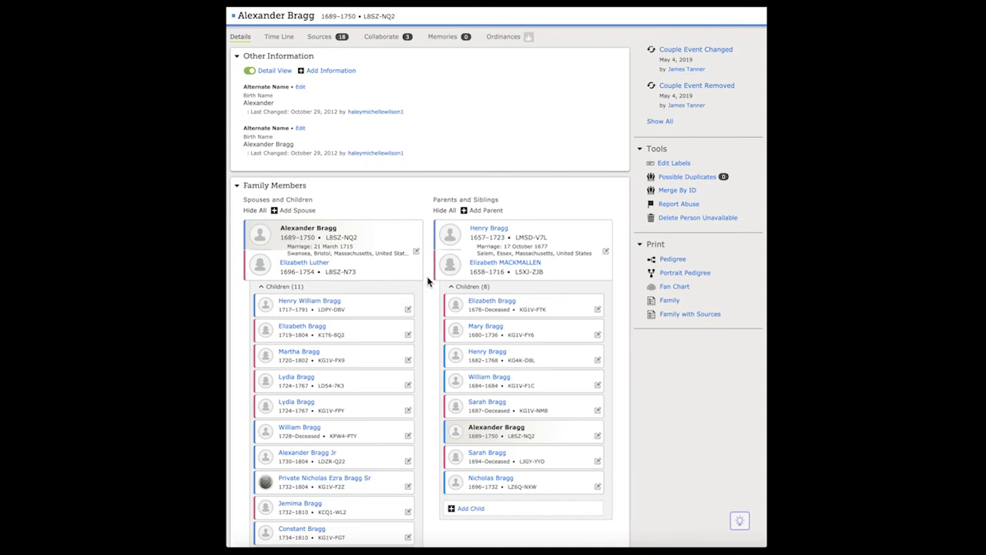
# - Inspect the summary cards of the youngest daughter, the ancestor and his wife for birth and death places
pyautogui.scroll(-3, 363, 352)
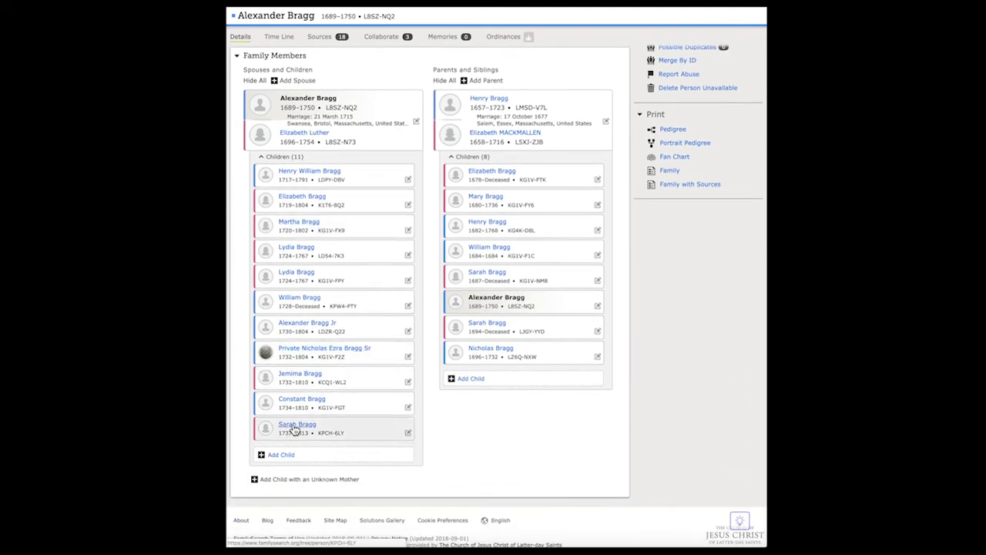
pyautogui.moveTo(295, 429)
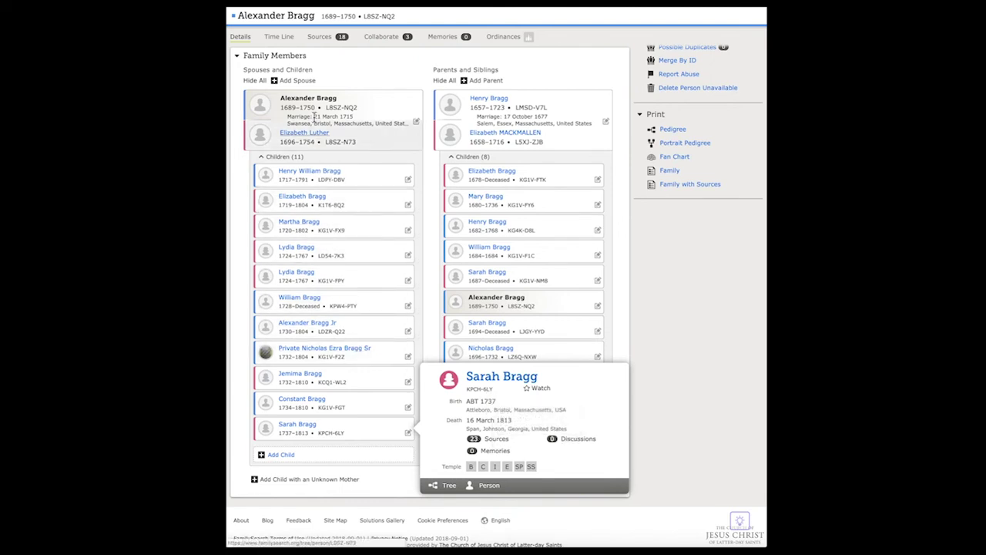
pyautogui.moveTo(315, 106)
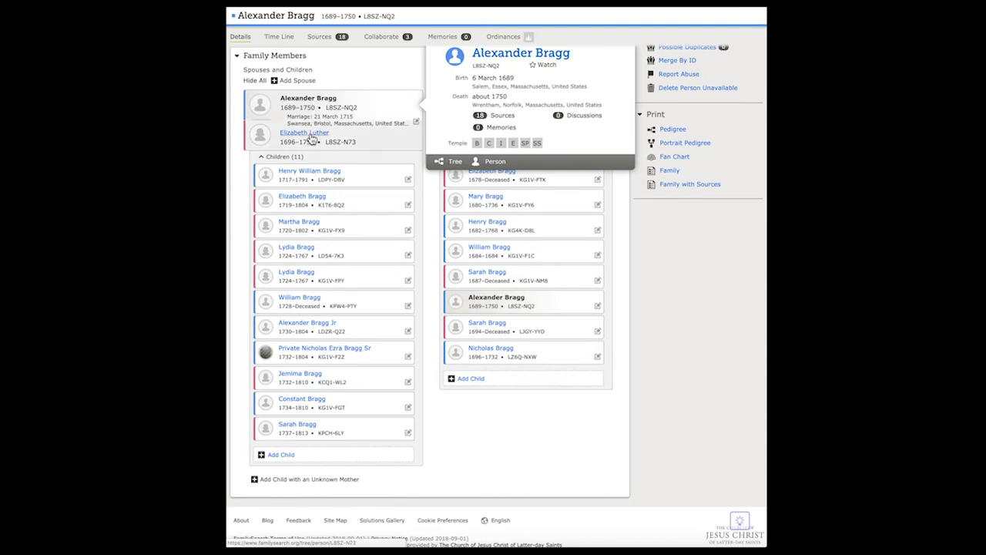
pyautogui.moveTo(312, 137)
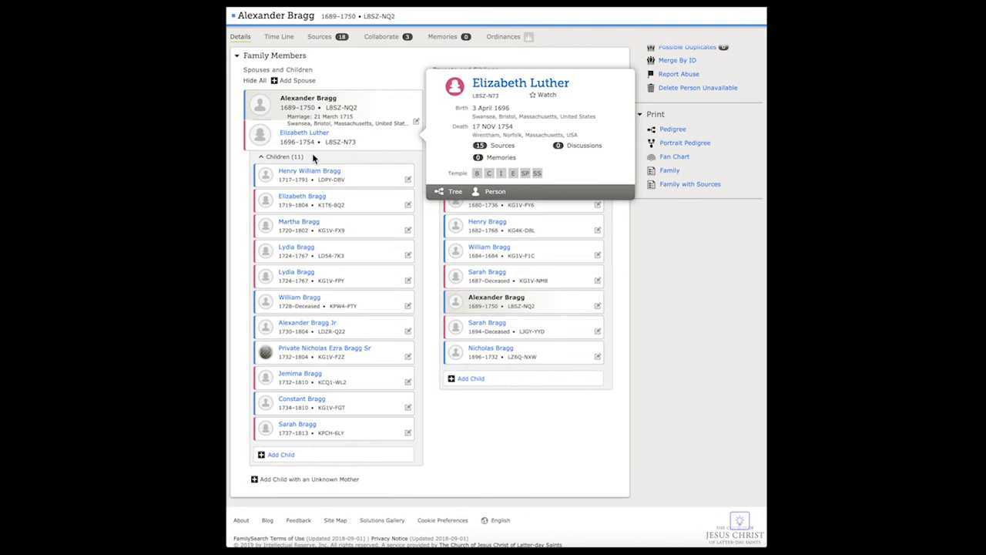
# - Inspect the summary cards of the ancestor's children, from the eldest son through the seventh child, comparing birth and death details
pyautogui.moveTo(295, 172)
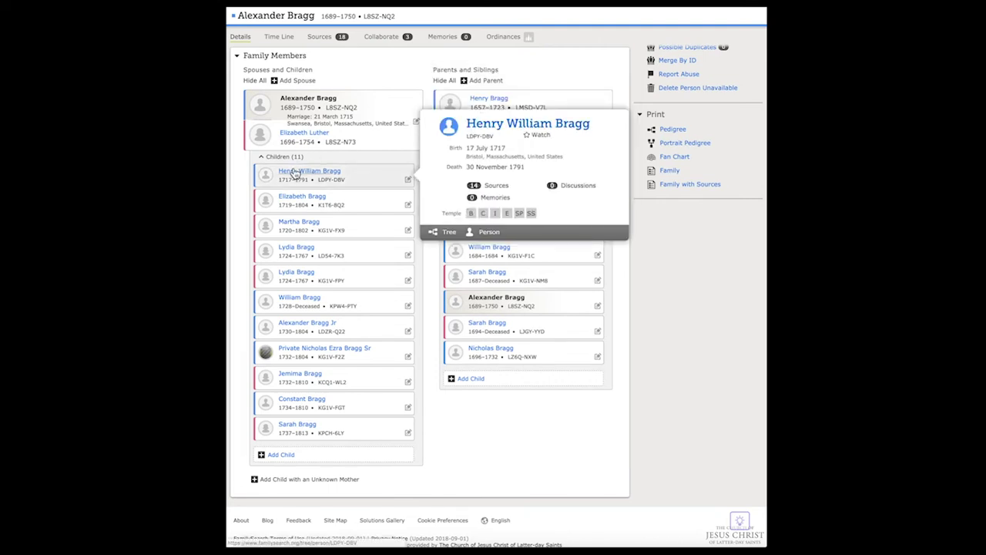
pyautogui.moveTo(298, 199)
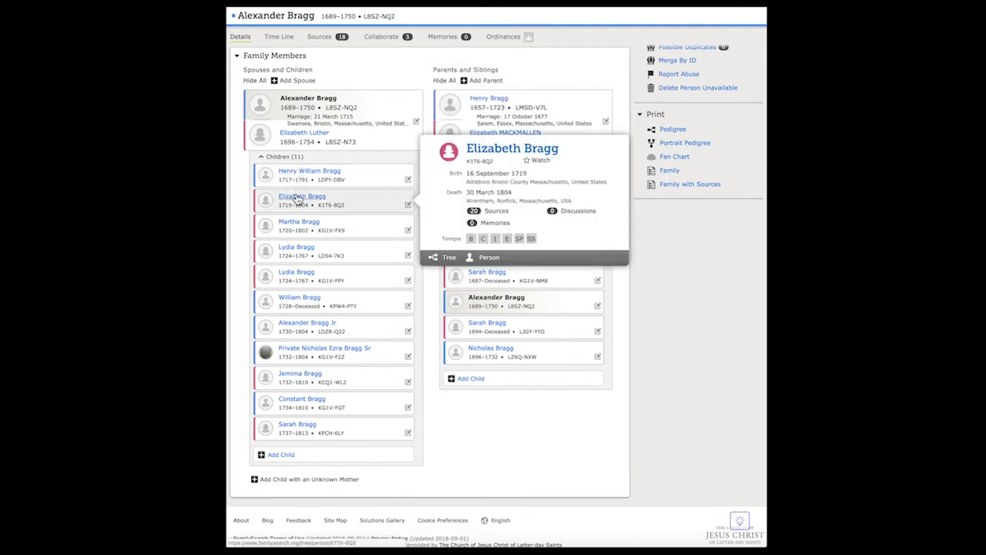
pyautogui.moveTo(296, 228)
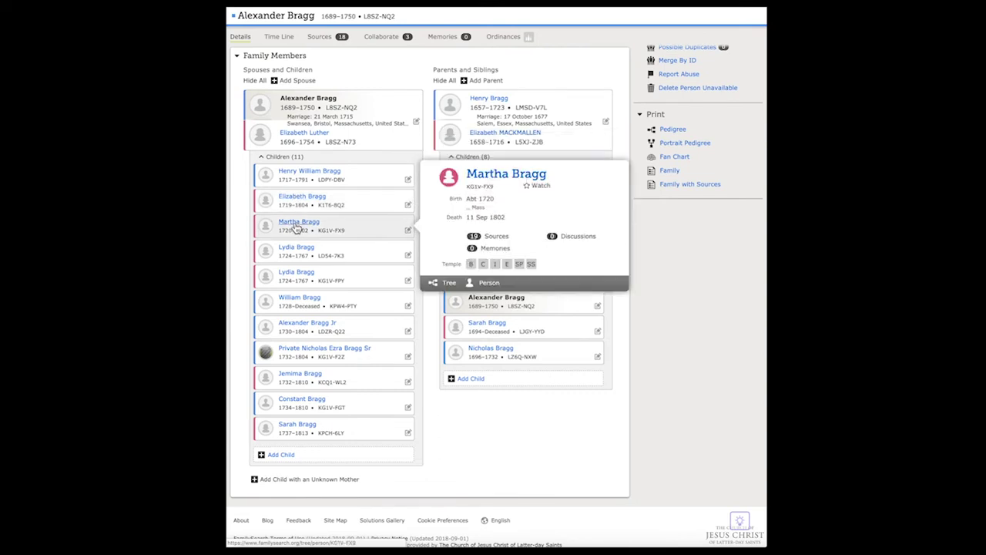
pyautogui.moveTo(293, 252)
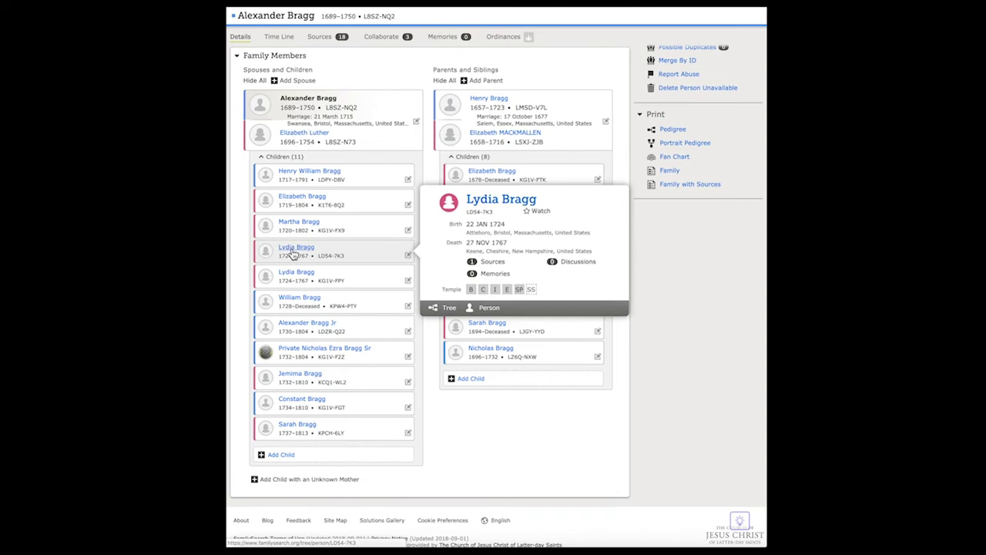
pyautogui.moveTo(295, 276)
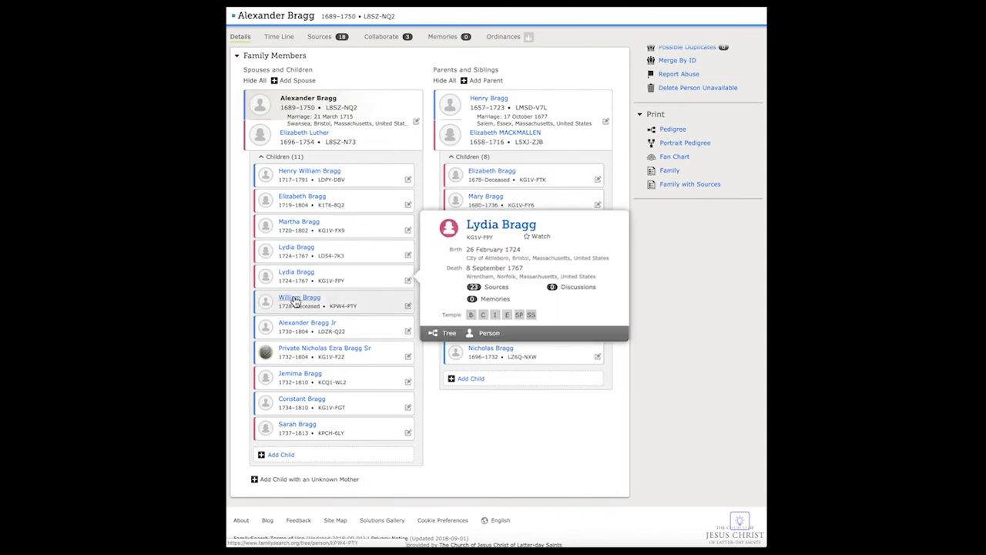
pyautogui.moveTo(293, 301)
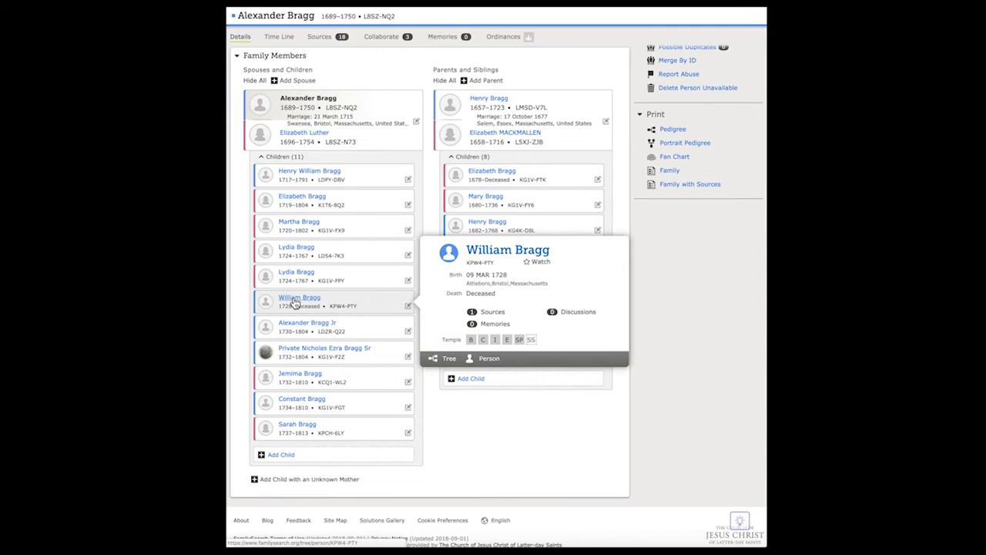
pyautogui.moveTo(295, 324)
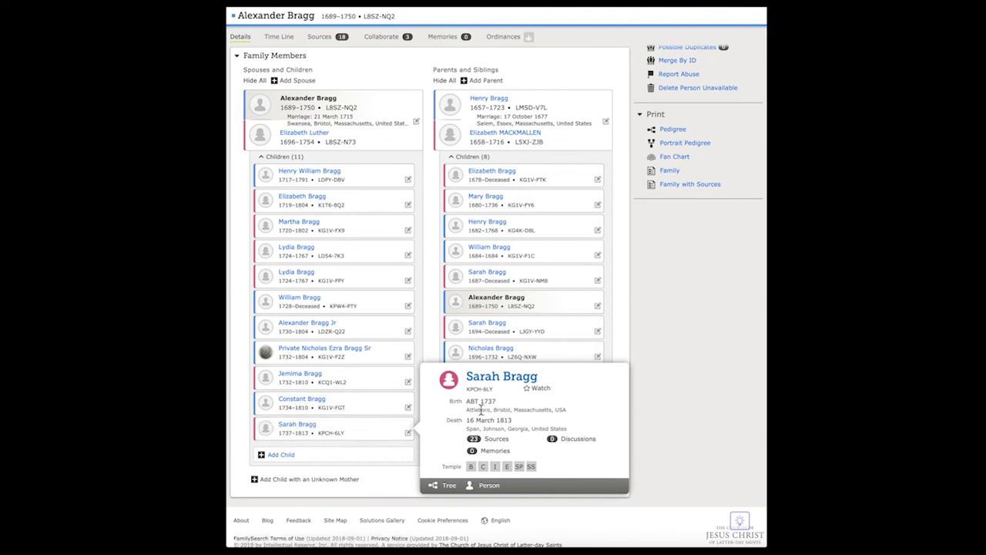
# - Check the standardized death place and the birthplace on the youngest daughter's summary card, and open her person page
pyautogui.moveTo(475, 427)
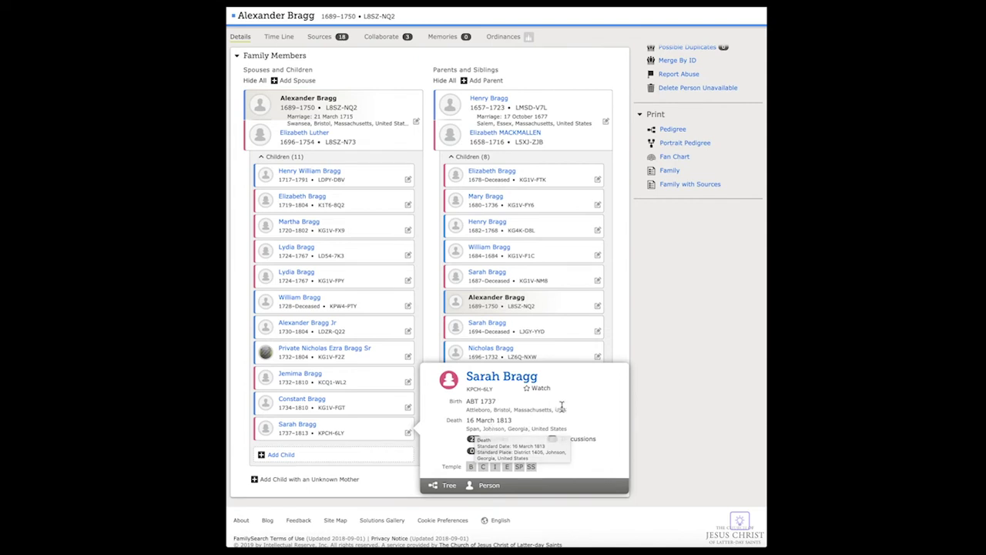
pyautogui.moveTo(564, 411)
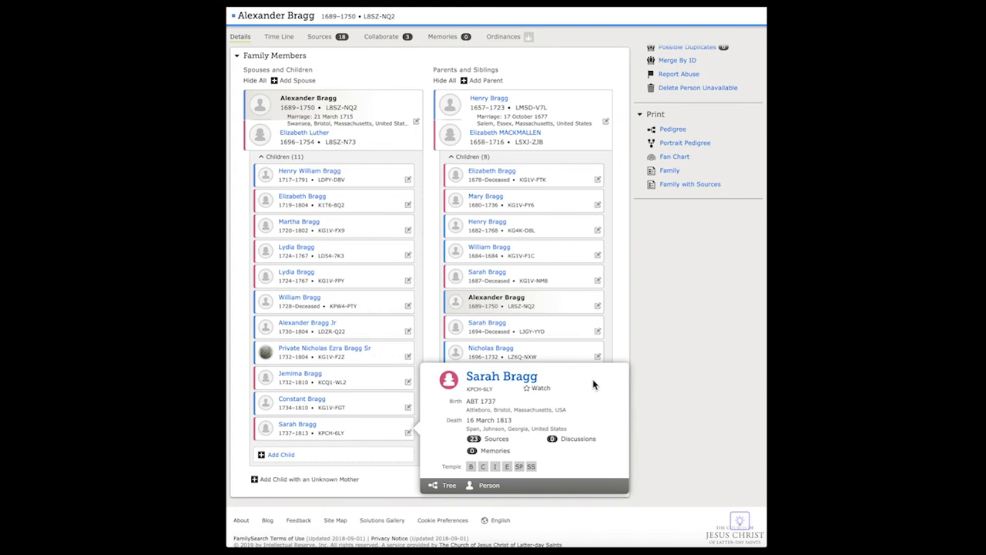
pyautogui.click(498, 377)
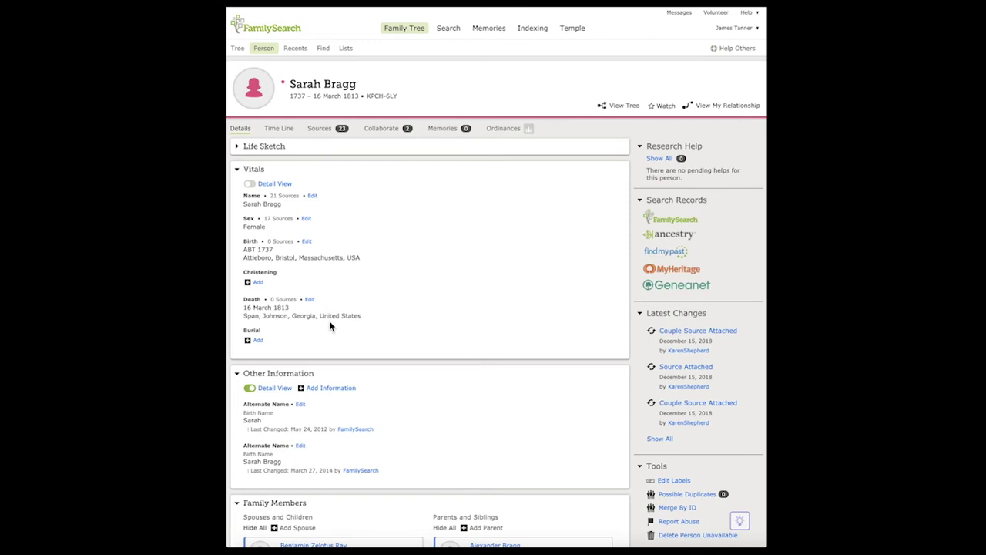
# - Inspect the summary card of the youngest daughter's husband in her family members for his birth and death details
pyautogui.scroll(-2, 347, 332)
pyautogui.scroll(-1, 346, 337)
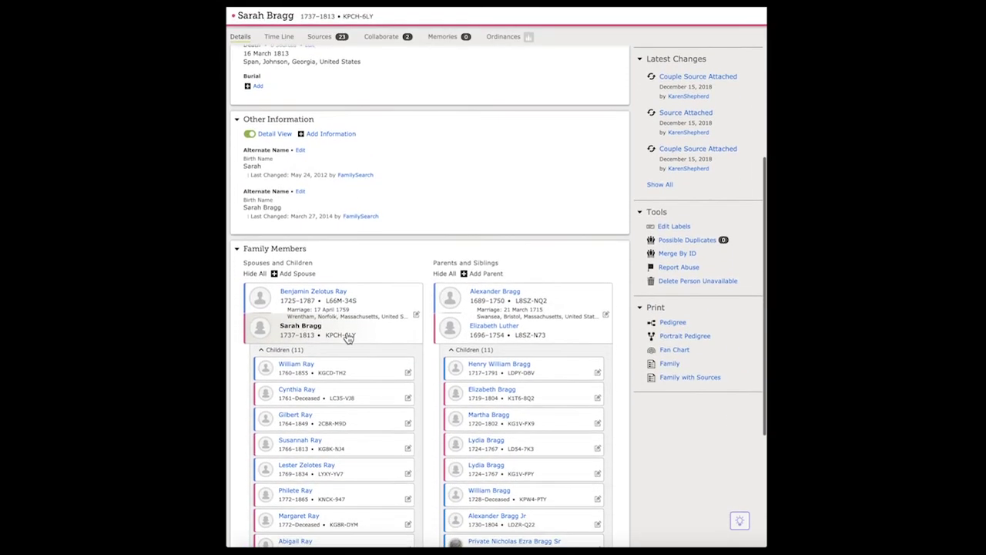
pyautogui.click(317, 284)
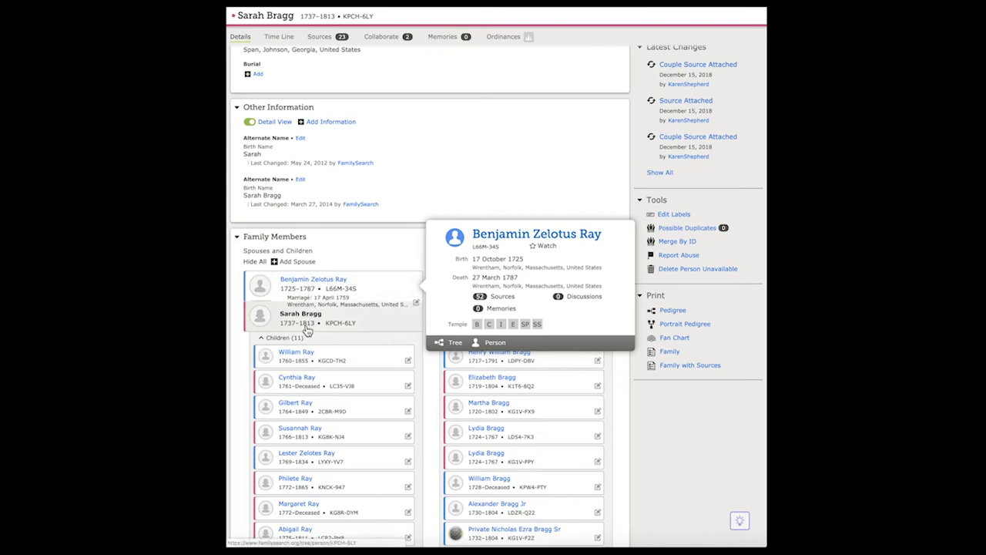
# - Inspect the summary cards of the couple's children, from the eldest son through the youngest daughter, comparing birth and death dates and places
pyautogui.scroll(-5, 306, 330)
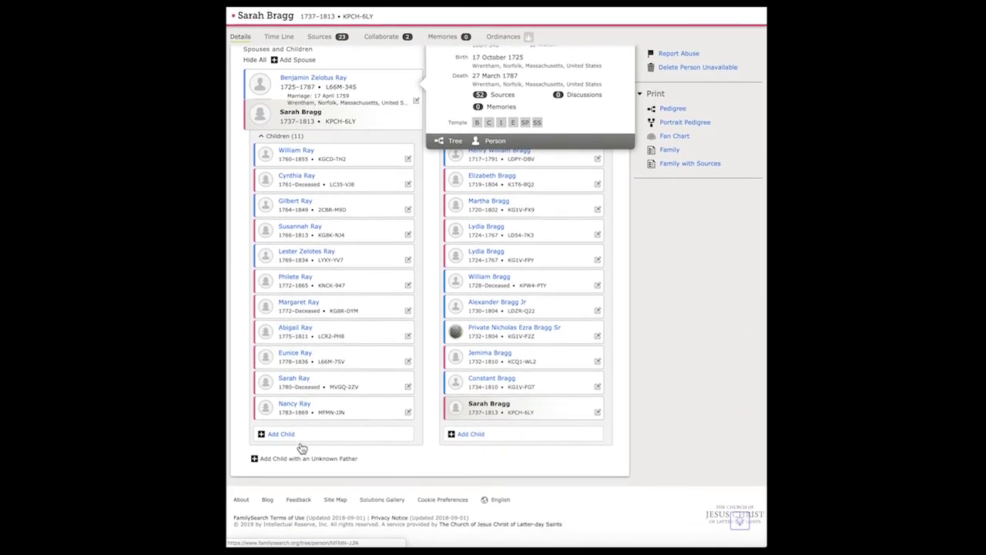
pyautogui.click(303, 154)
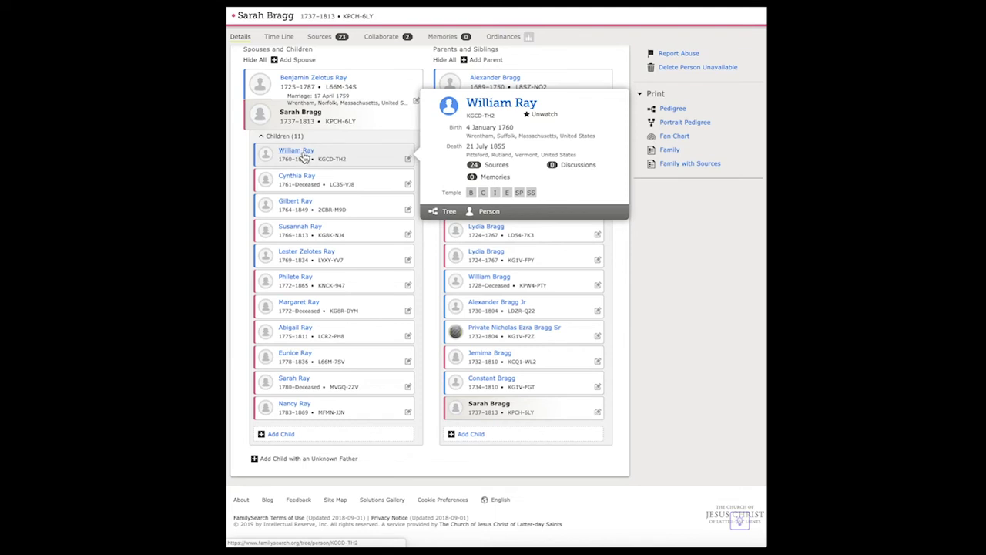
pyautogui.click(300, 179)
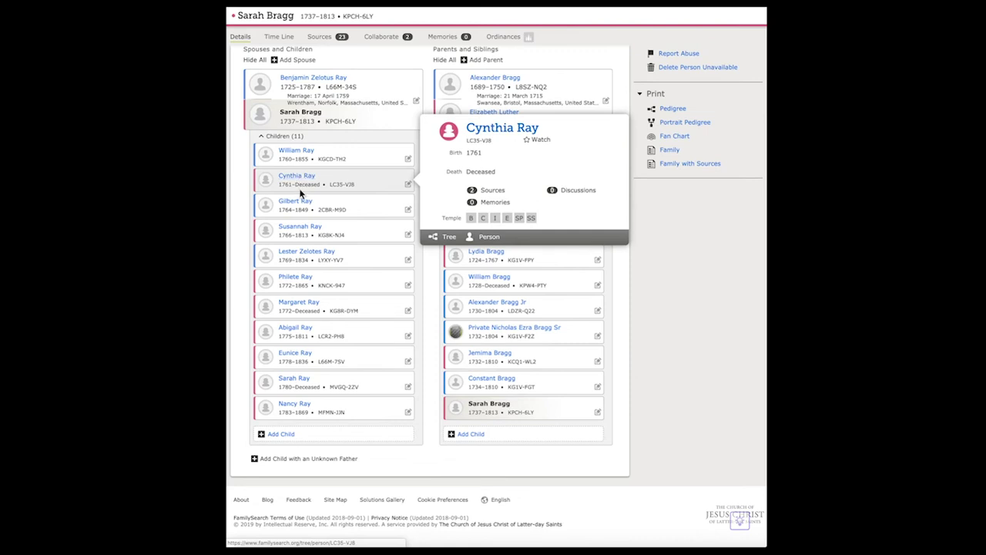
pyautogui.click(297, 202)
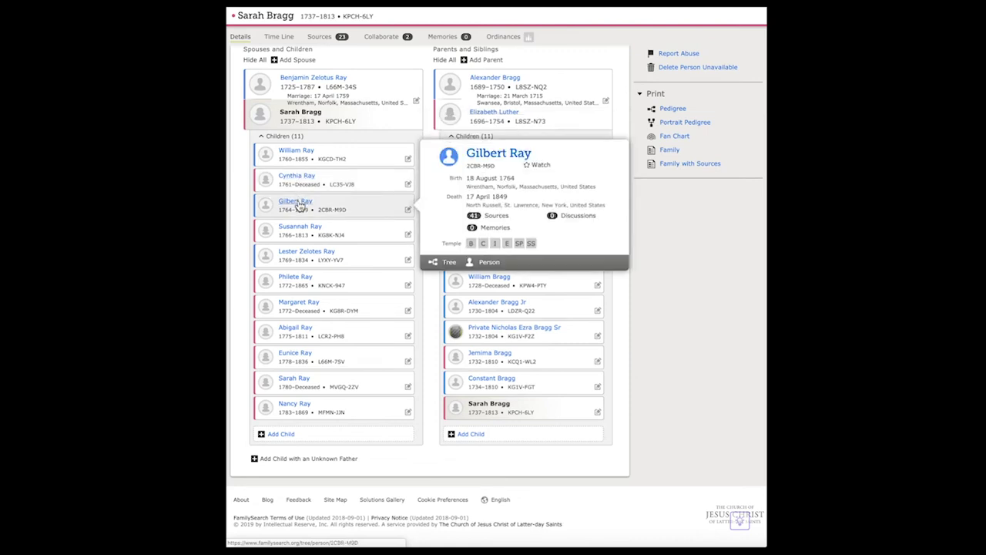
pyautogui.click(296, 229)
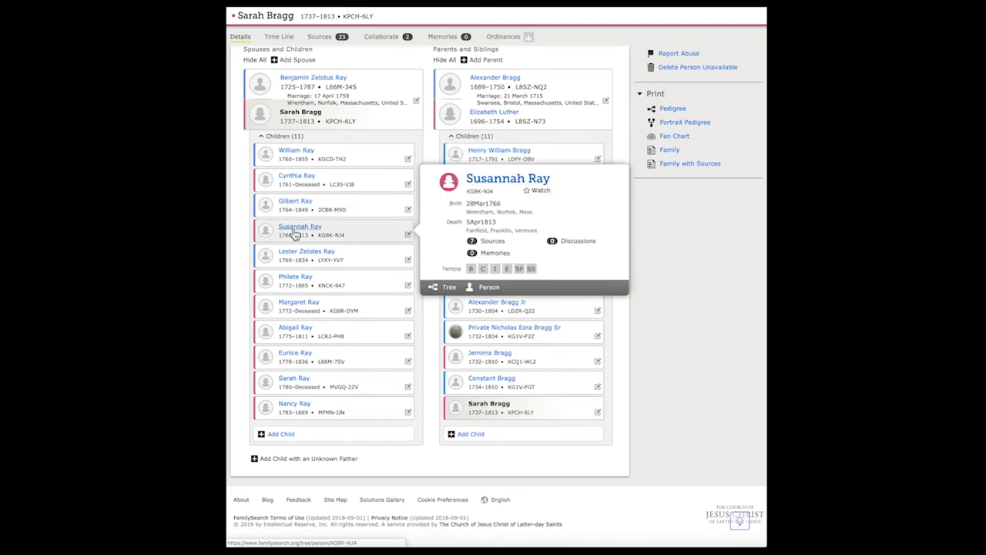
pyautogui.click(296, 258)
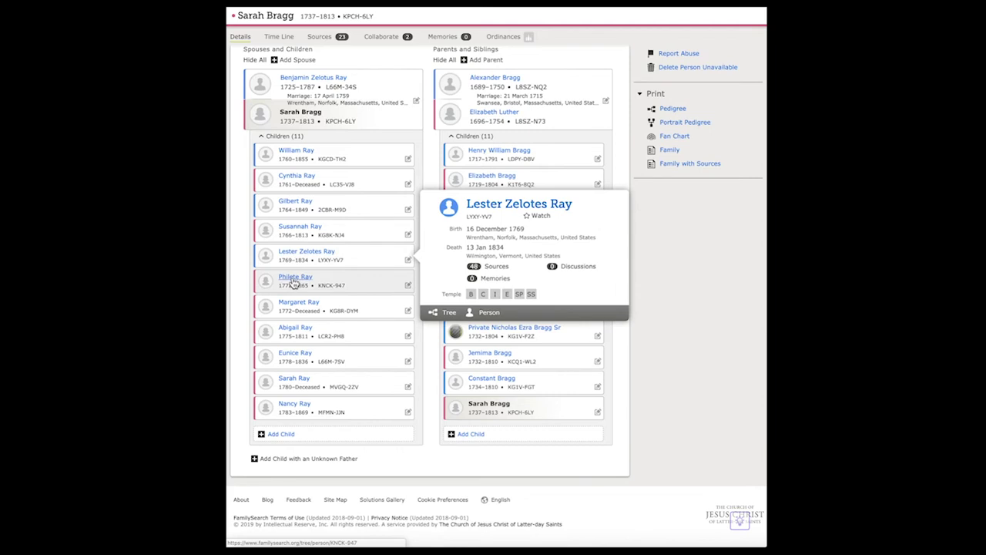
pyautogui.click(295, 279)
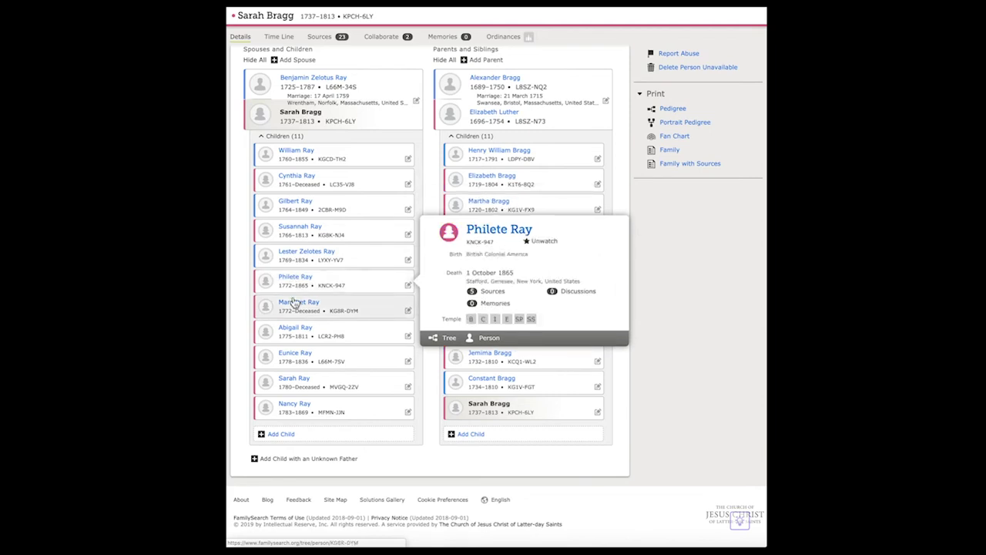
pyautogui.click(294, 304)
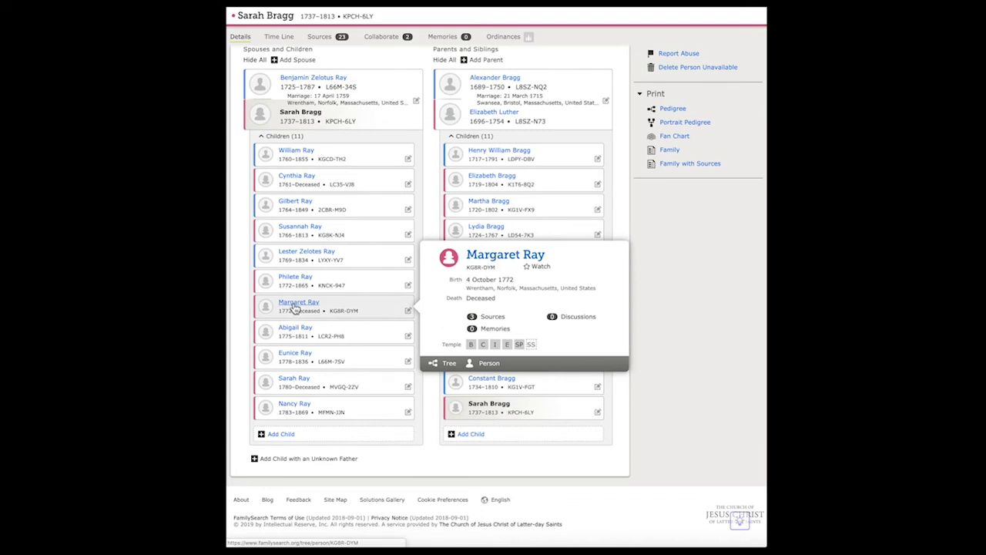
pyautogui.click(295, 329)
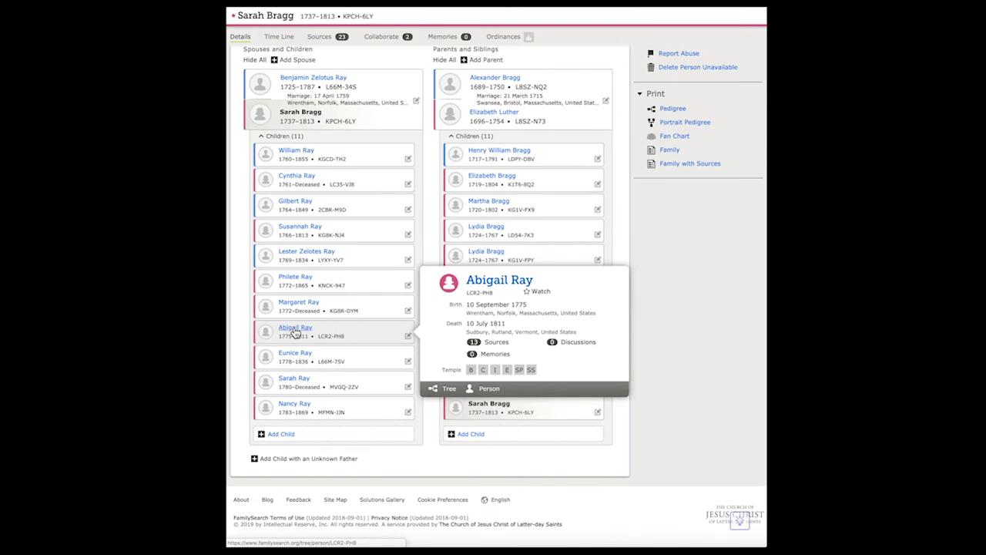
pyautogui.click(295, 354)
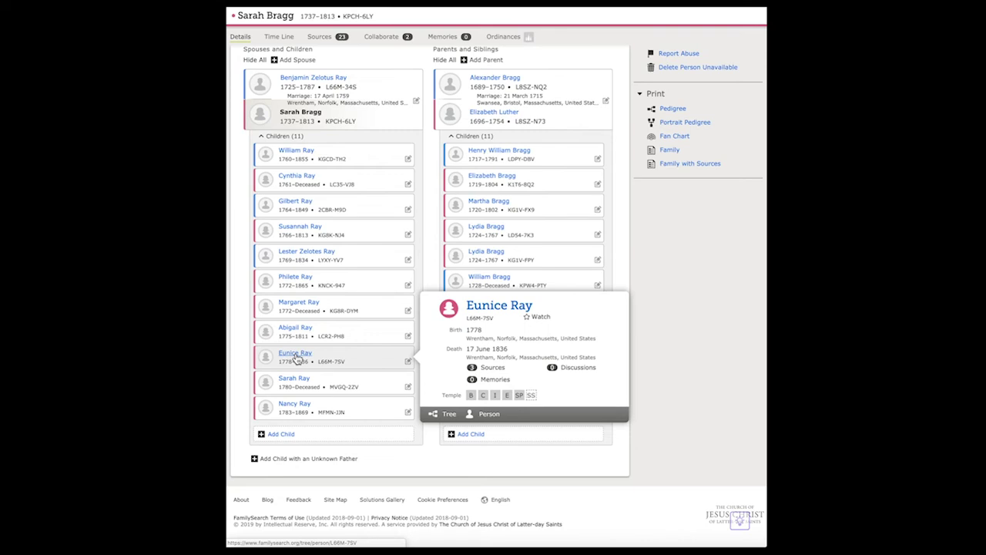
pyautogui.click(295, 381)
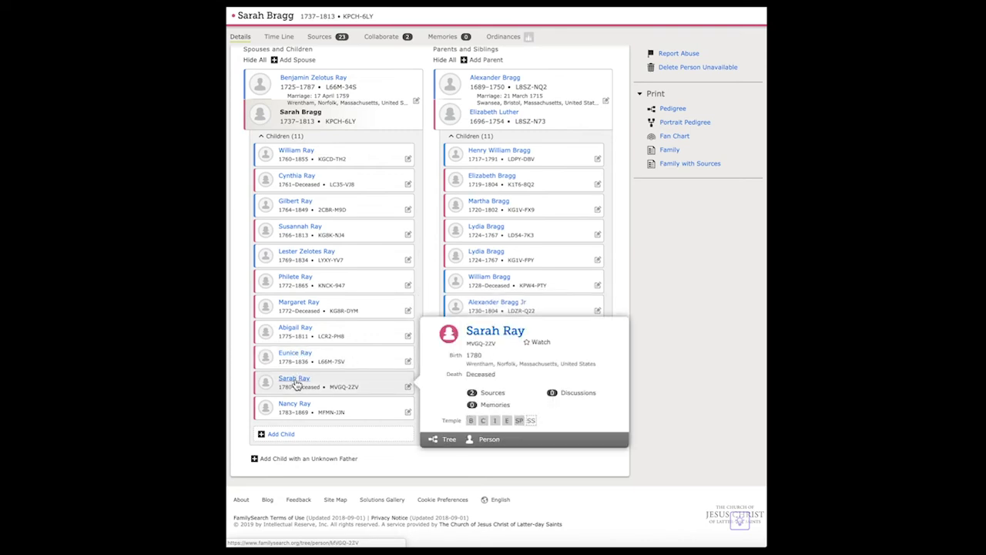
pyautogui.click(295, 406)
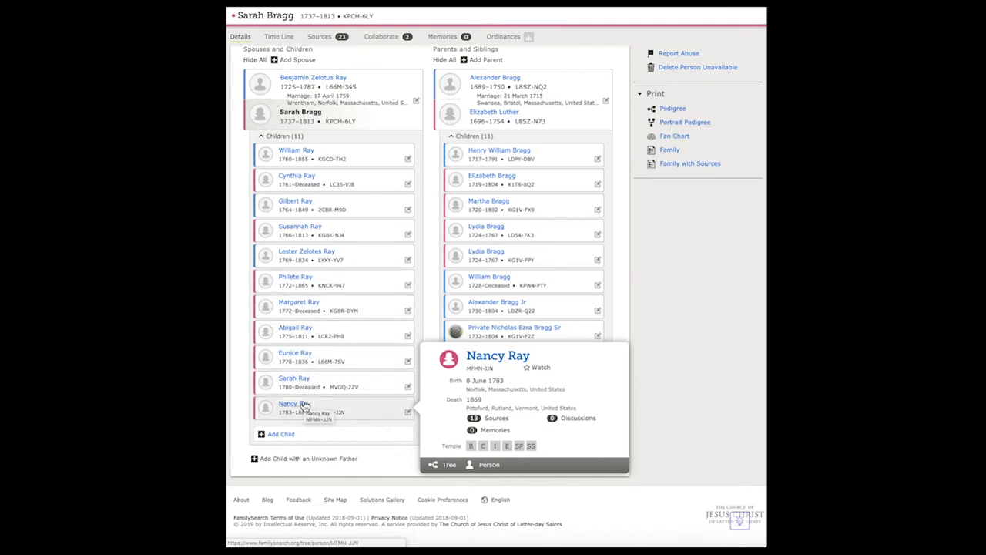
# - Check the father's entry under parents and siblings, and compare the husband's and wife's summary cards for birth and death places
pyautogui.click(311, 116)
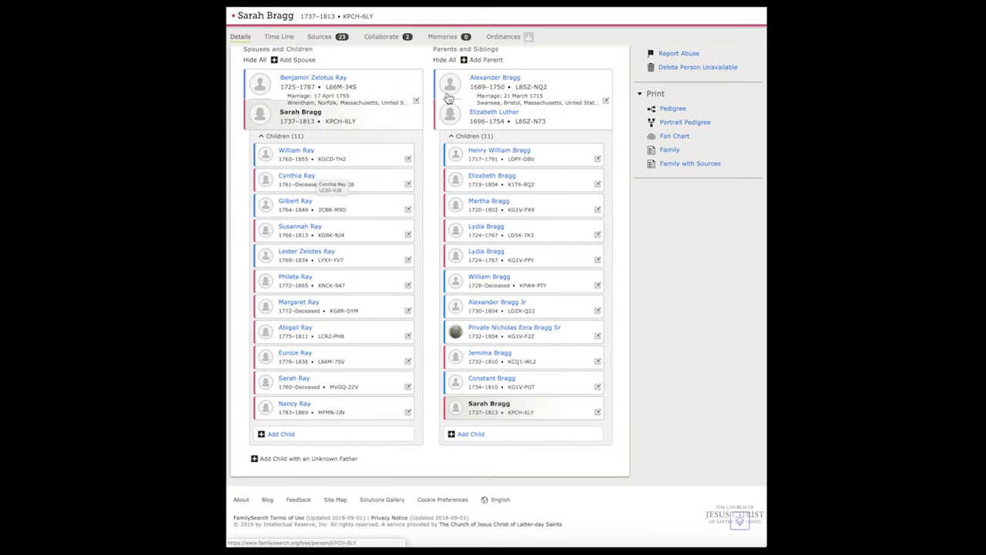
pyautogui.moveTo(497, 82); pyautogui.dragTo(499, 83)
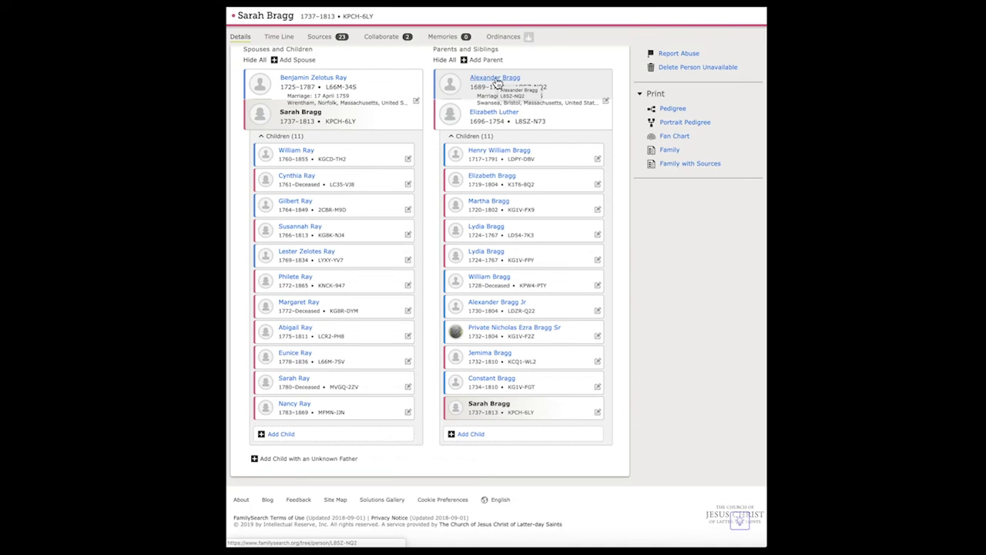
pyautogui.moveTo(499, 83); pyautogui.dragTo(427, 97)
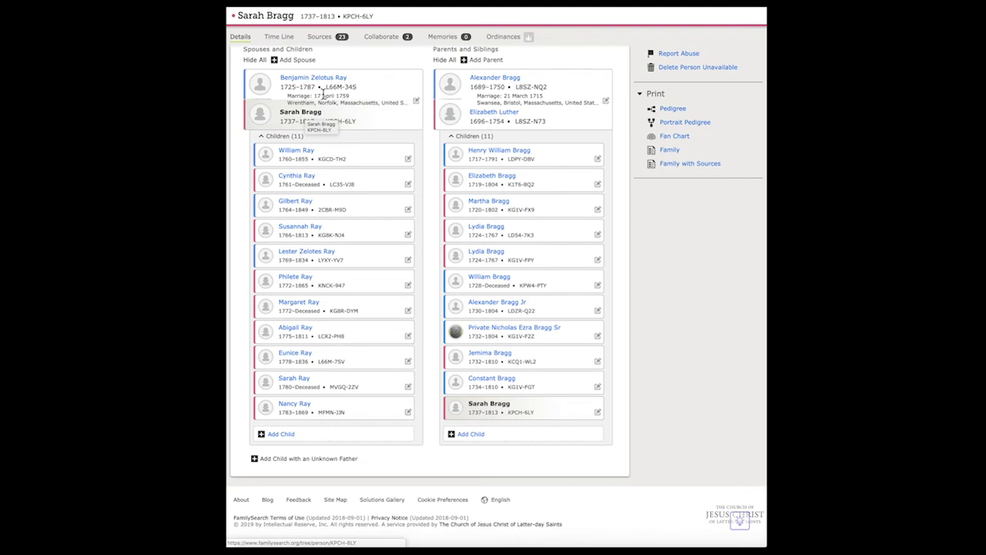
pyautogui.click(318, 80)
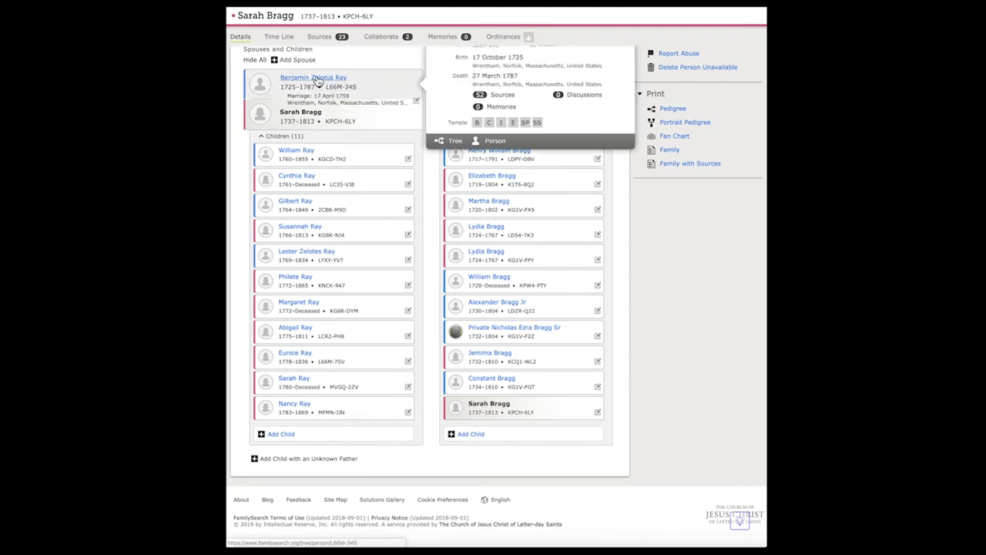
pyautogui.click(300, 114)
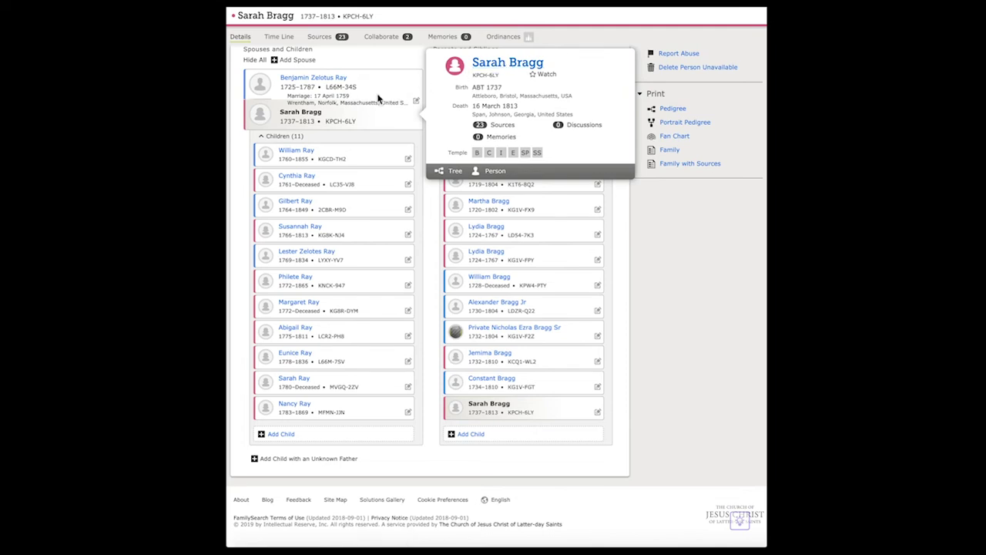
# - Review the woman's vital information, open her list of attached sources, and turn on its detail view
pyautogui.scroll(2, 377, 98)
pyautogui.scroll(5, 377, 98)
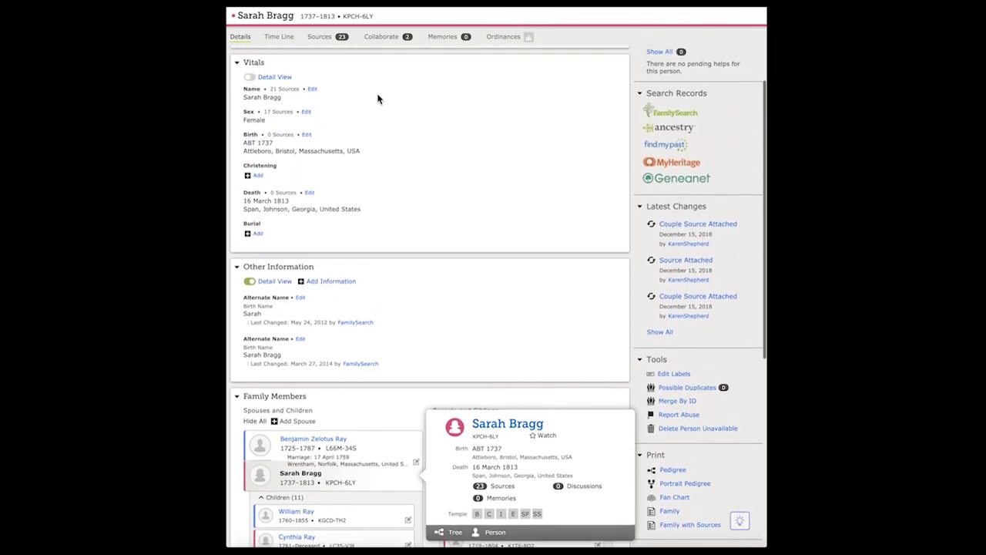
pyautogui.scroll(2, 377, 98)
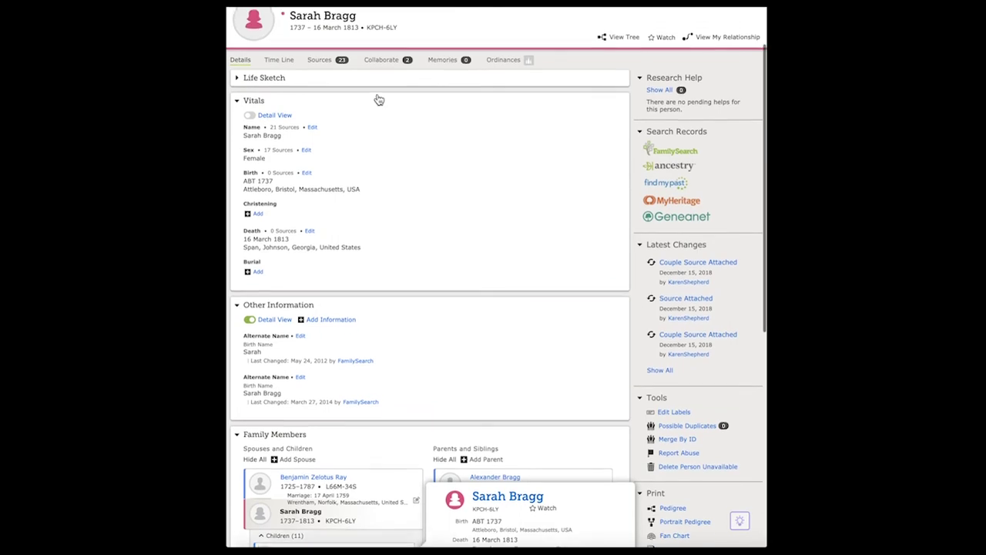
pyautogui.scroll(-1, 377, 98)
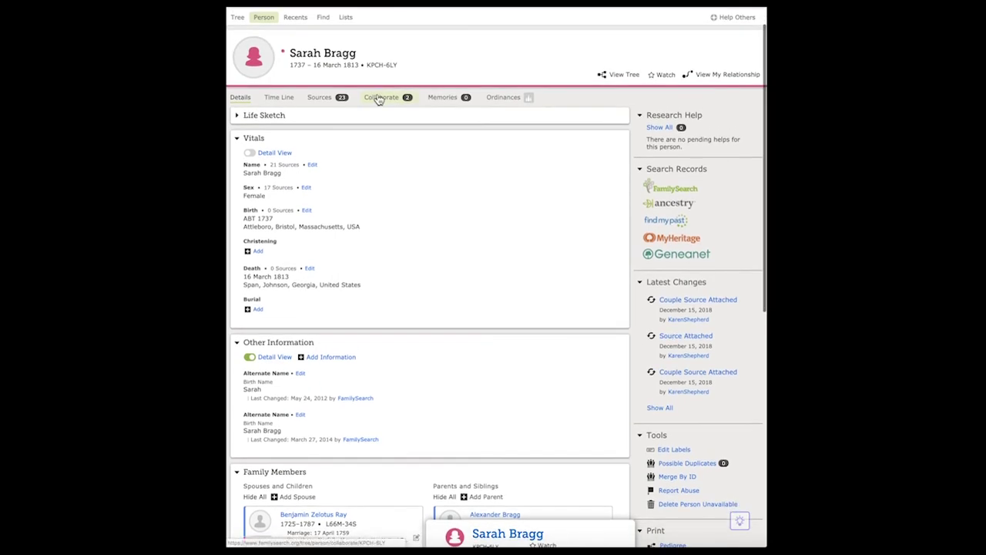
pyautogui.click(322, 99)
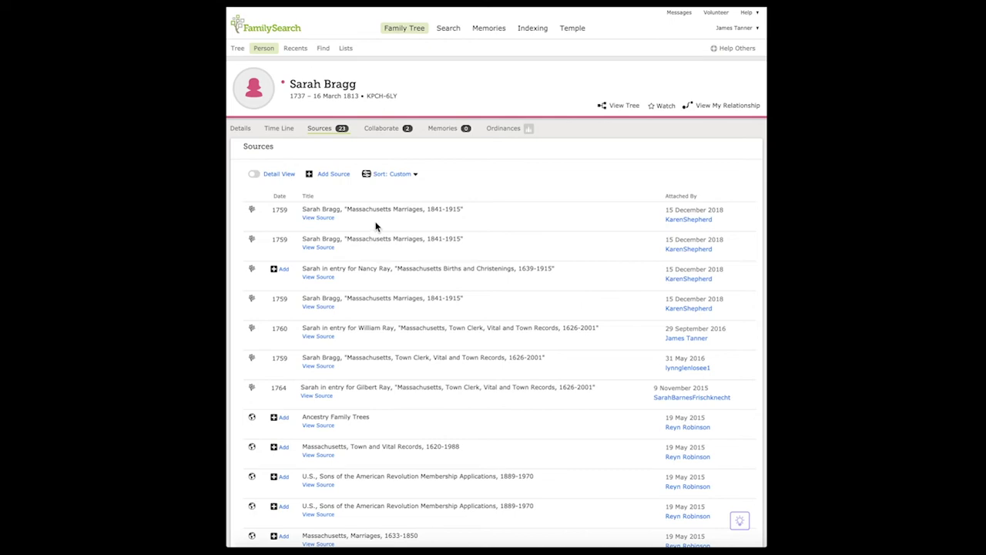
pyautogui.click(255, 175)
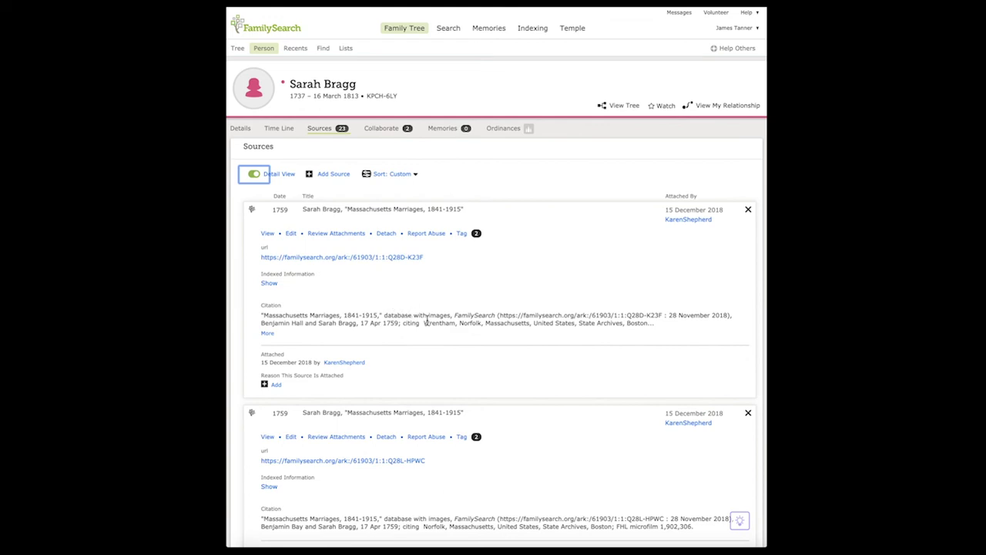
# - Open the linked indexed records for the first two "Massachusetts Marriages, 1841-1915" sources
pyautogui.click(351, 259)
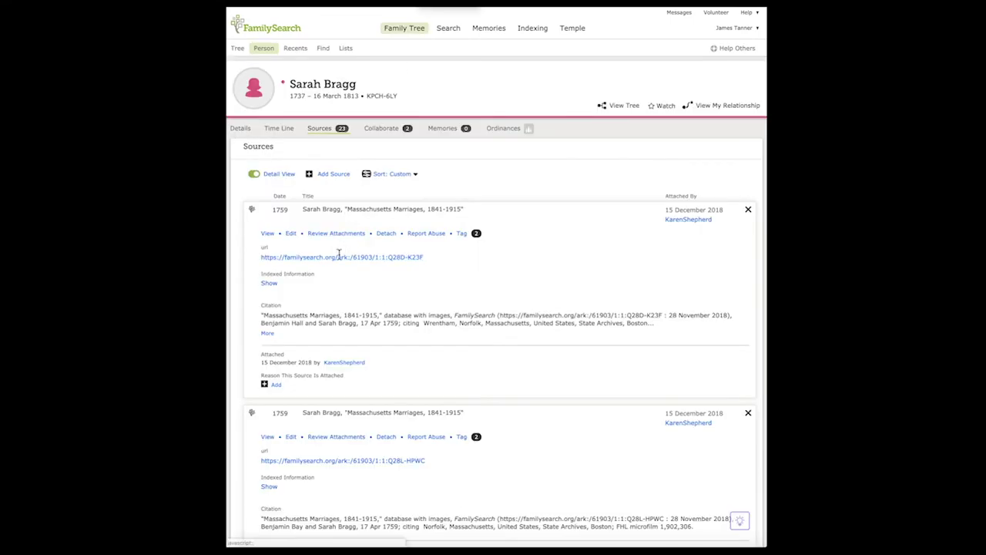
pyautogui.scroll(-3, 337, 291)
pyautogui.scroll(-2, 336, 292)
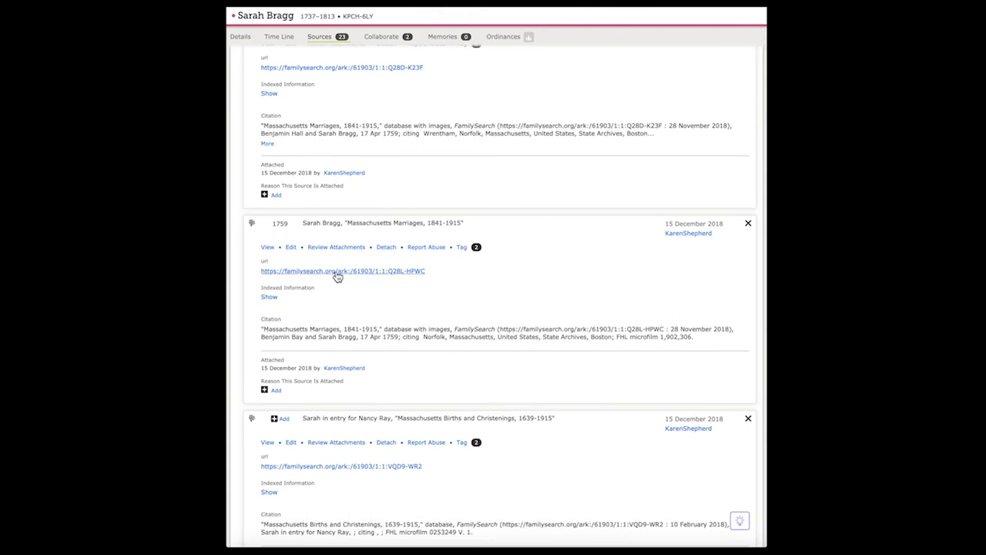
pyautogui.click(337, 271)
pyautogui.click(330, 68)
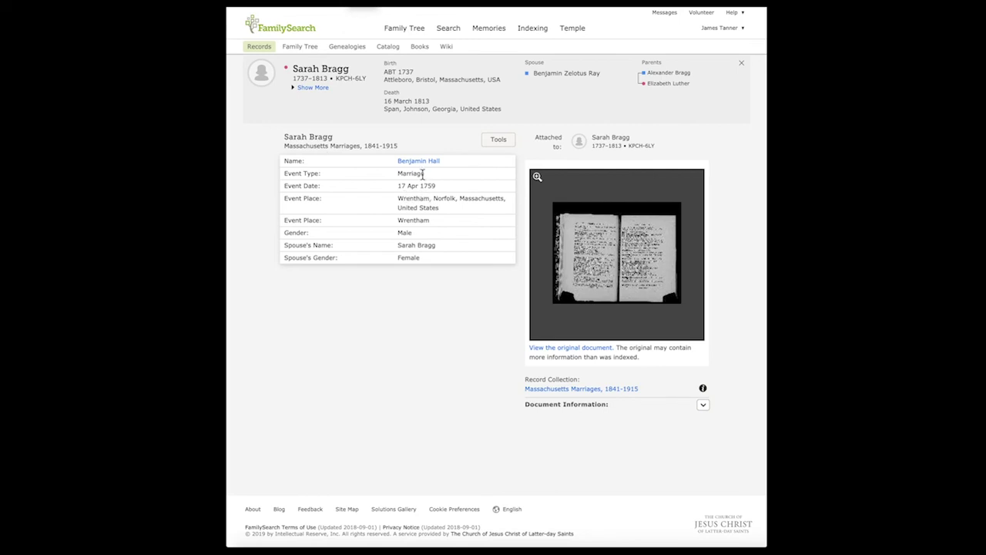
# - Open the original document image and examine the enlarged Wrentham marriages pages for the couple's 17 April 1759 marriage entry
pyautogui.click(612, 255)
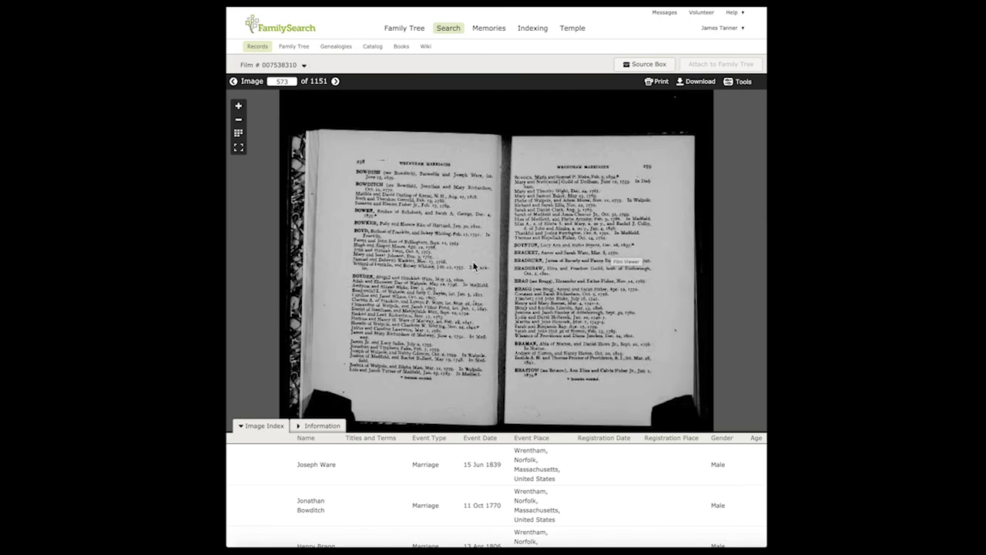
pyautogui.scroll(5, 473, 266)
pyautogui.scroll(-1, 473, 265)
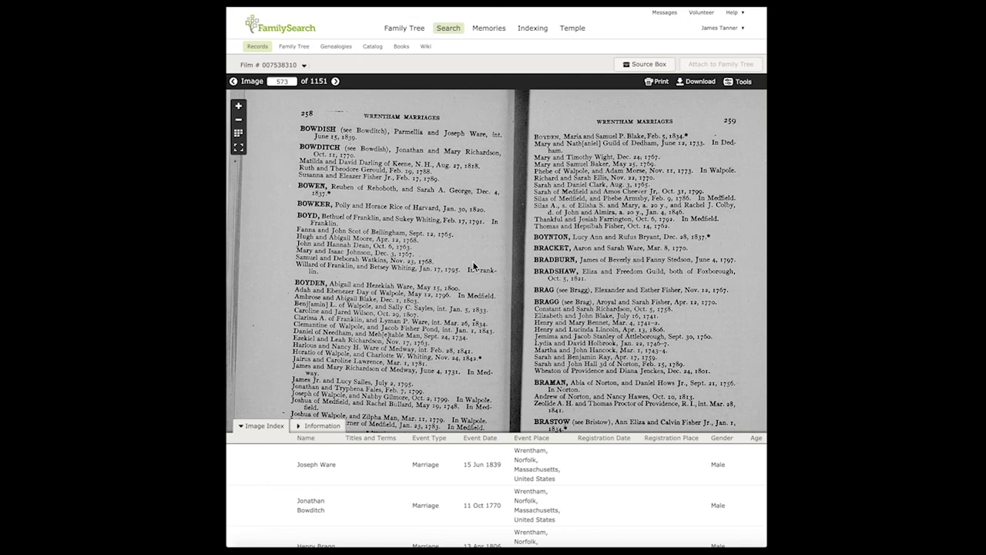
pyautogui.scroll(3, 472, 260)
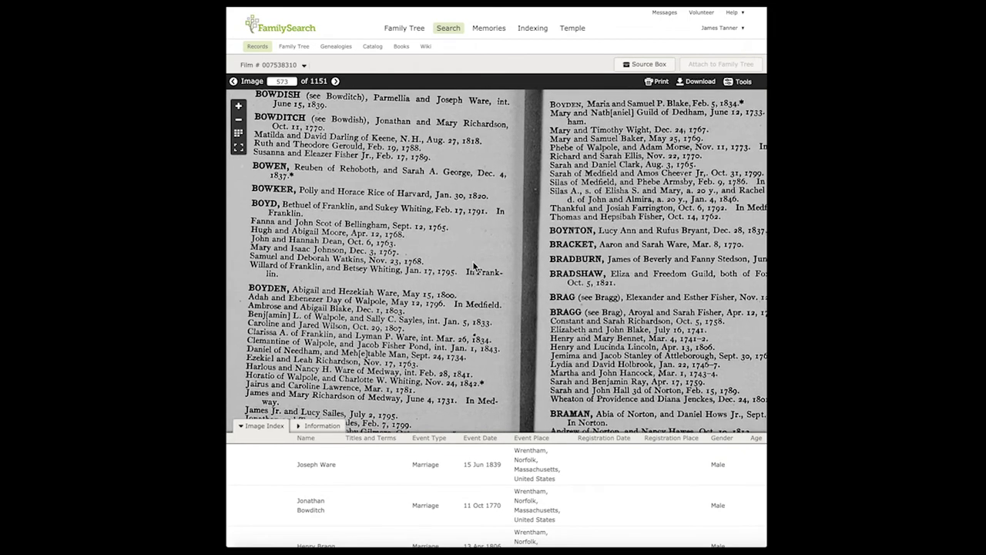
pyautogui.moveTo(534, 283); pyautogui.dragTo(497, 302)
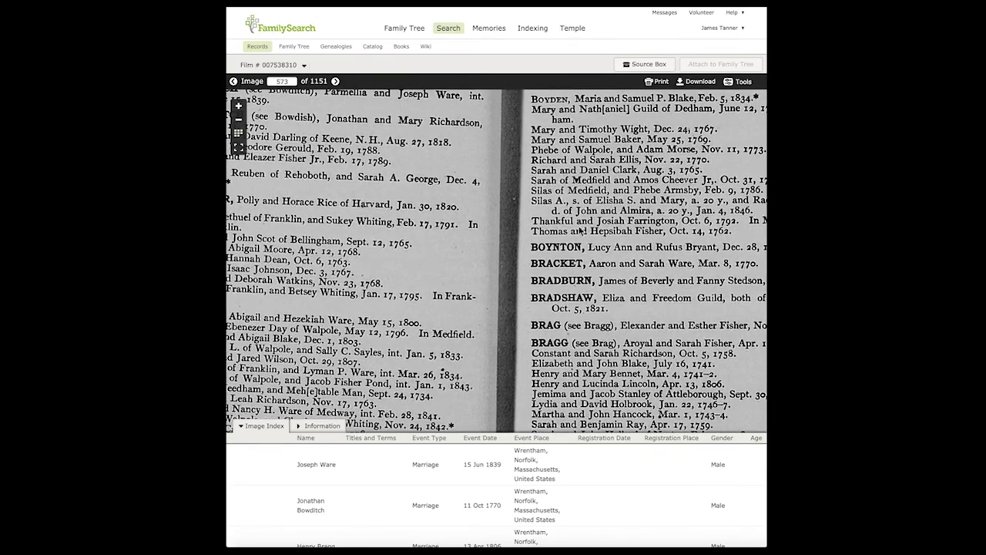
pyautogui.moveTo(452, 210); pyautogui.dragTo(483, 240)
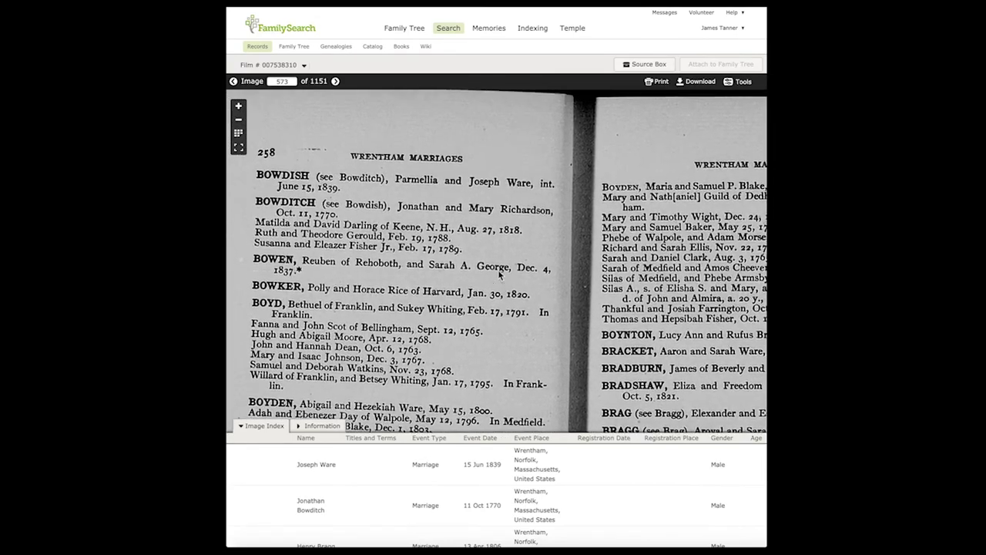
pyautogui.moveTo(462, 262); pyautogui.dragTo(405, 248)
pyautogui.moveTo(518, 284); pyautogui.dragTo(520, 226)
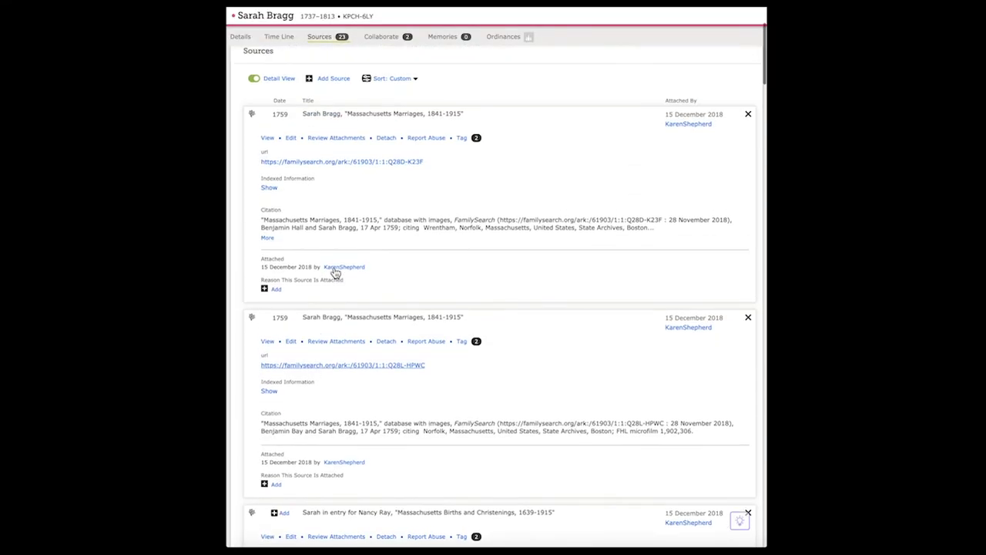
# - Return from the sources list to the woman's person details and review her vitals and family members
pyautogui.scroll(3, 335, 273)
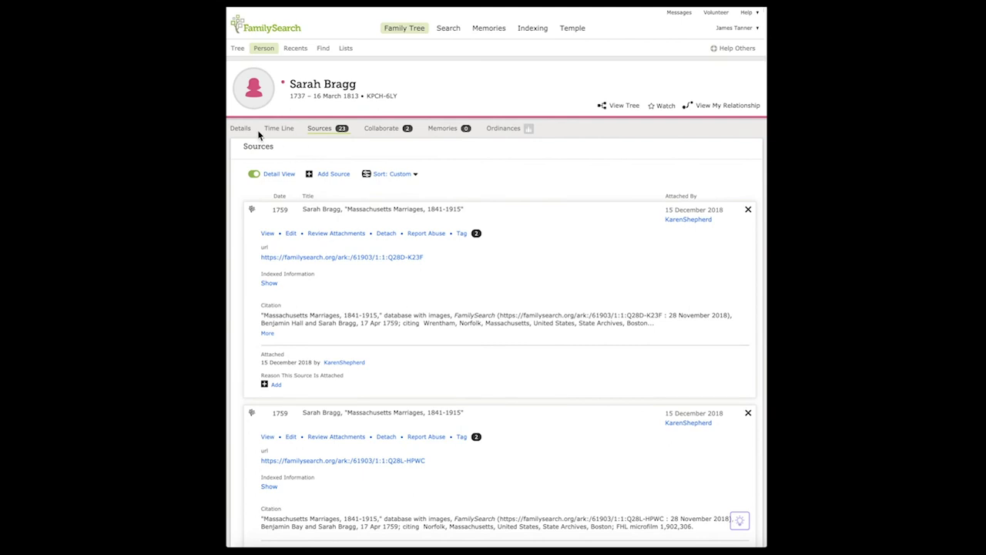
pyautogui.click(242, 128)
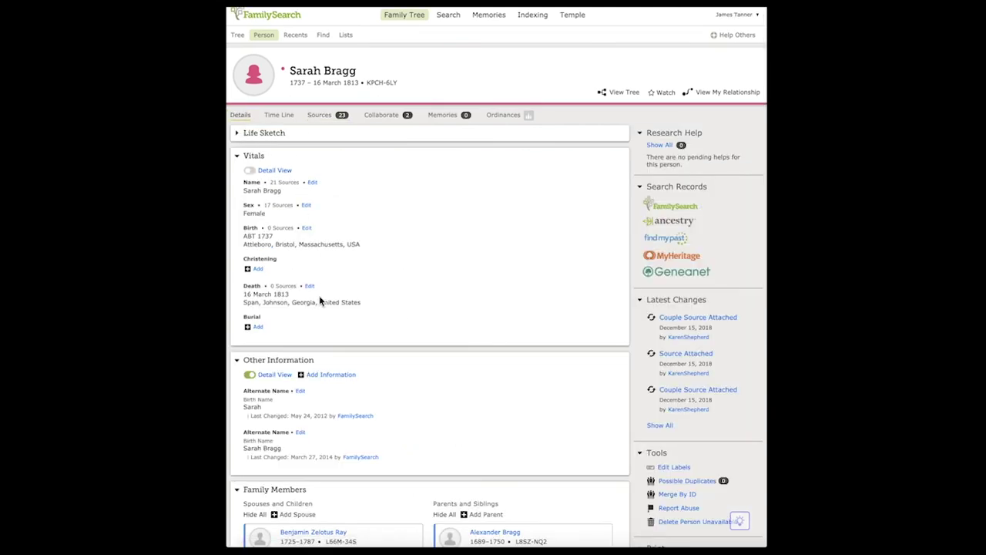
pyautogui.scroll(-2, 319, 300)
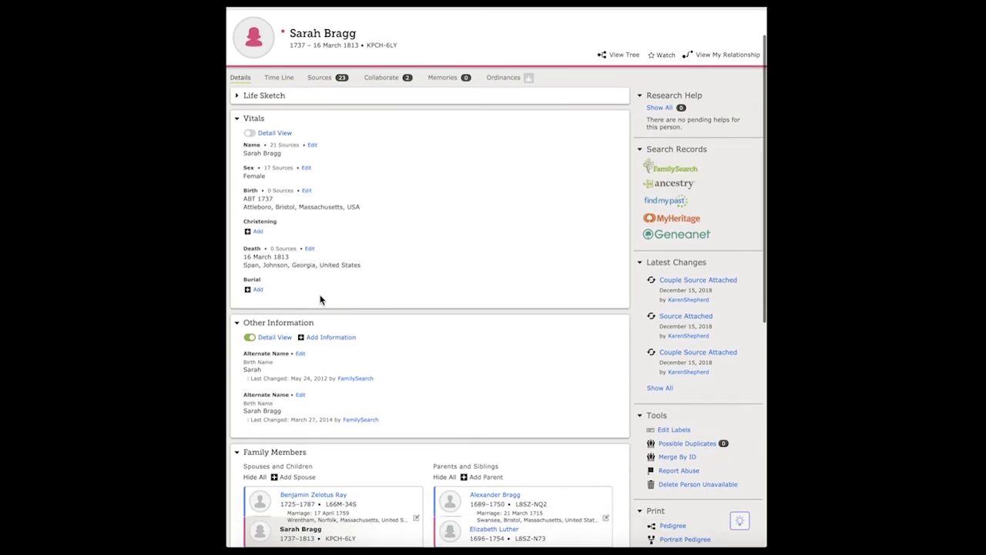
pyautogui.scroll(-3, 320, 301)
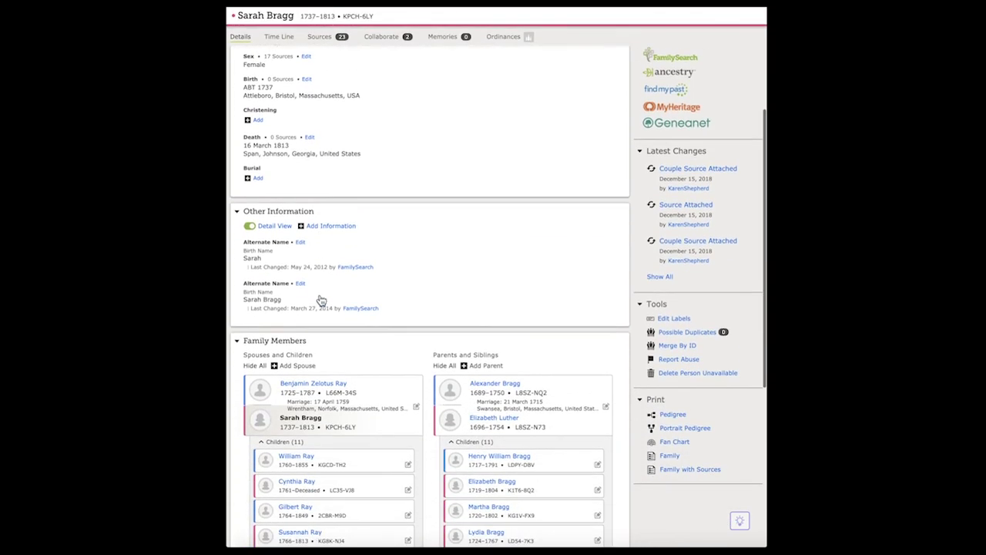
# - Examine the woman's family members on her details page, covering her spouse, children, parents and siblings
pyautogui.scroll(-1, 321, 300)
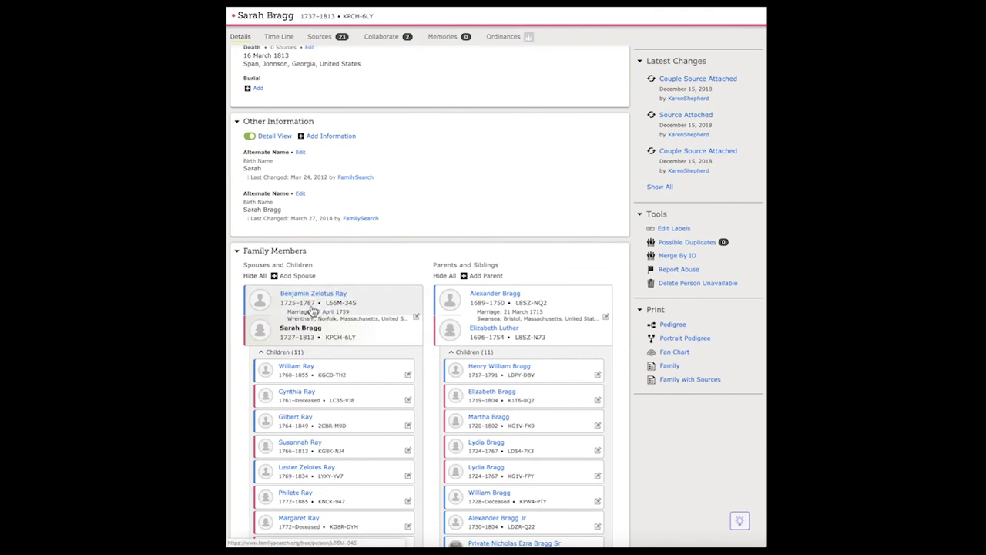
pyautogui.moveTo(310, 308); pyautogui.dragTo(331, 278)
pyautogui.scroll(-5, 332, 308)
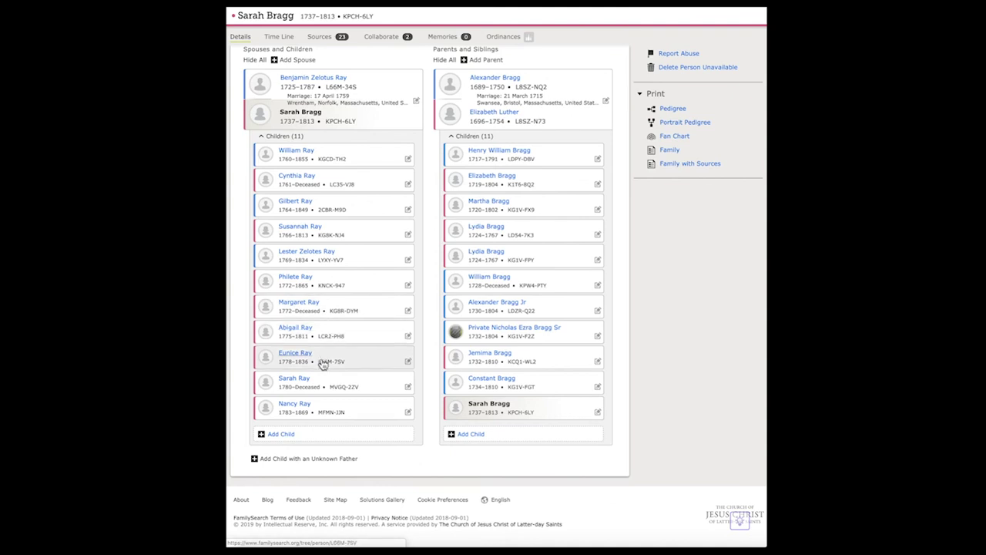
pyautogui.scroll(1, 320, 383)
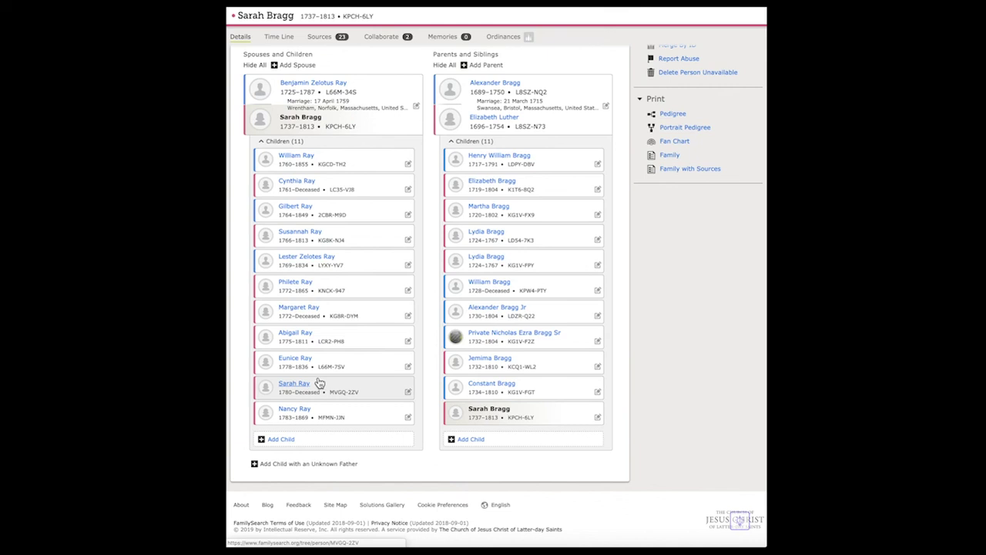
pyautogui.scroll(3, 335, 140)
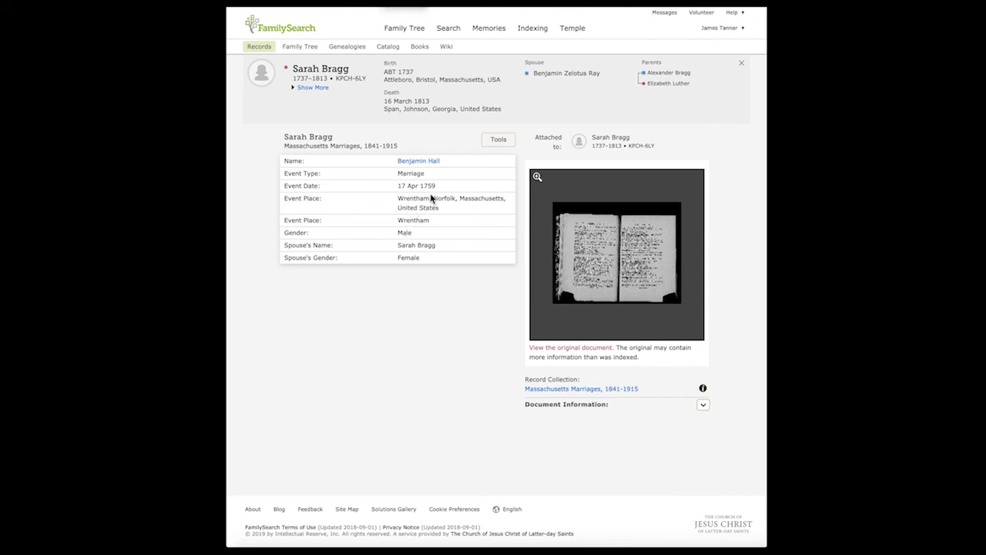
# - Open the scanned original of the 17 Apr 1759 marriage record and compare the enlarged entries under the woman's surname with the index
pyautogui.click(640, 273)
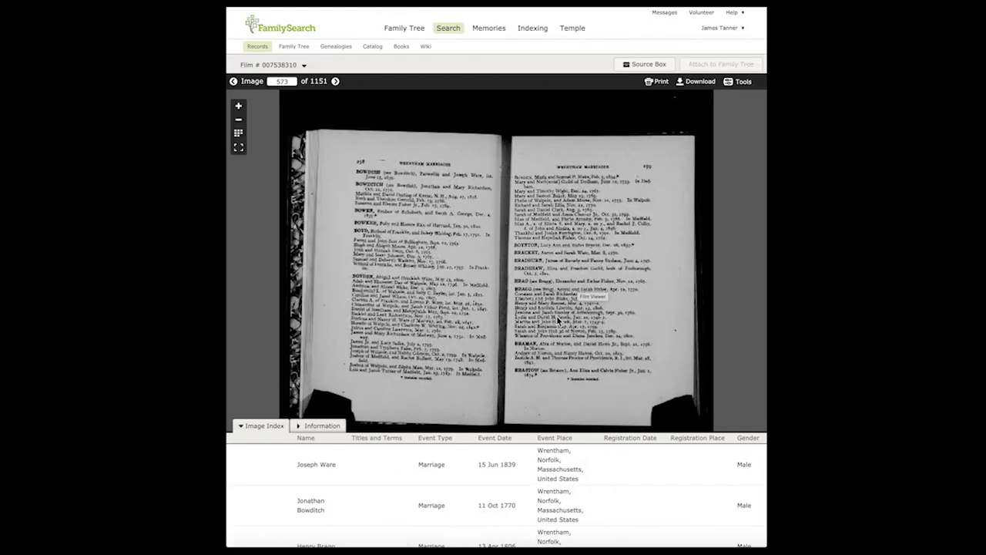
pyautogui.scroll(5, 556, 315)
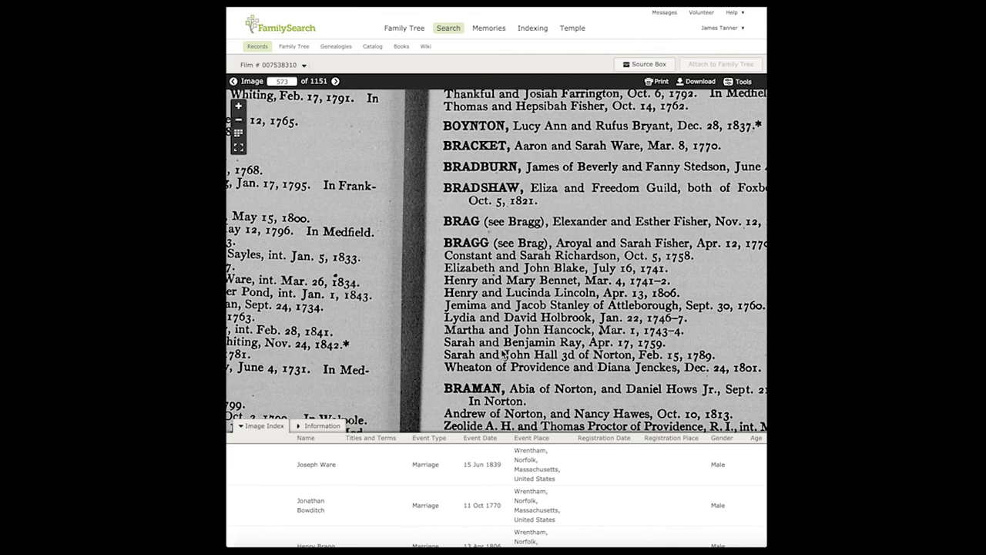
pyautogui.scroll(-4, 503, 355)
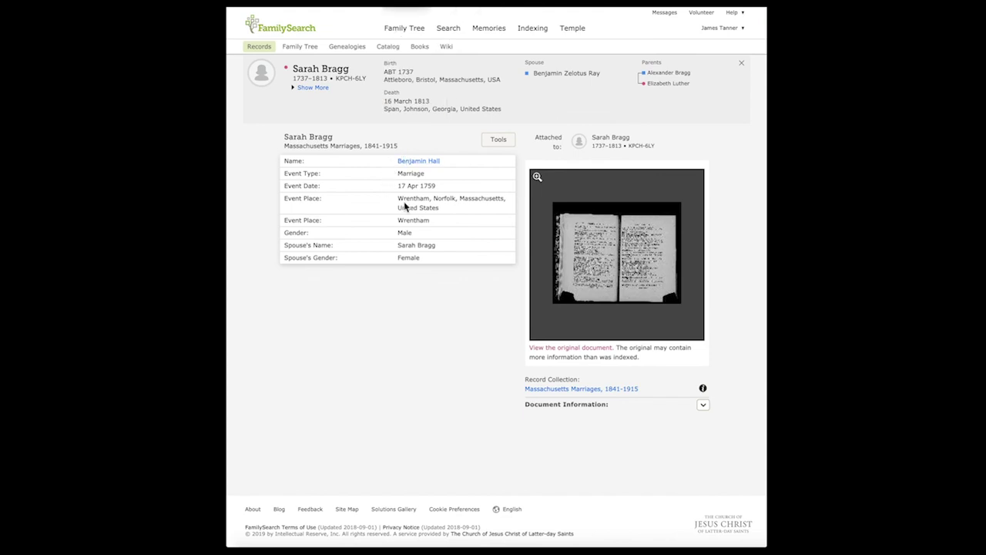
# - Expand the marriage record's document information and review its film details and citation against the indexed data
pyautogui.click(702, 405)
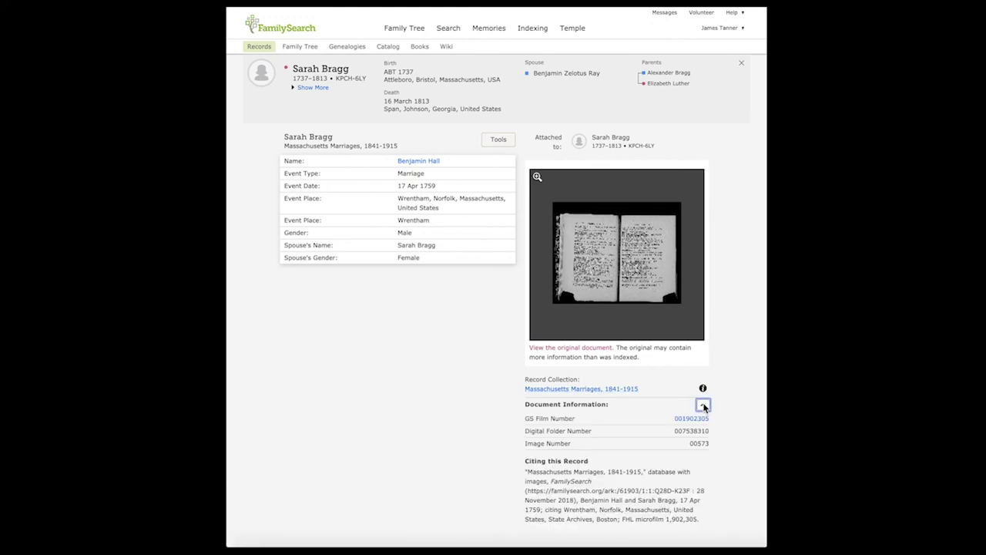
pyautogui.scroll(-1, 469, 413)
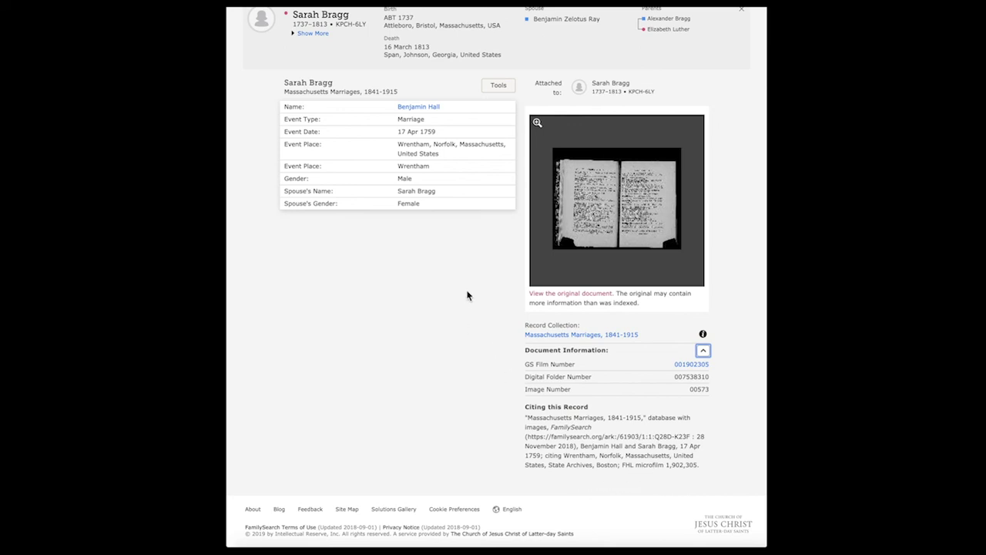
pyautogui.scroll(2, 467, 295)
pyautogui.scroll(1, 467, 295)
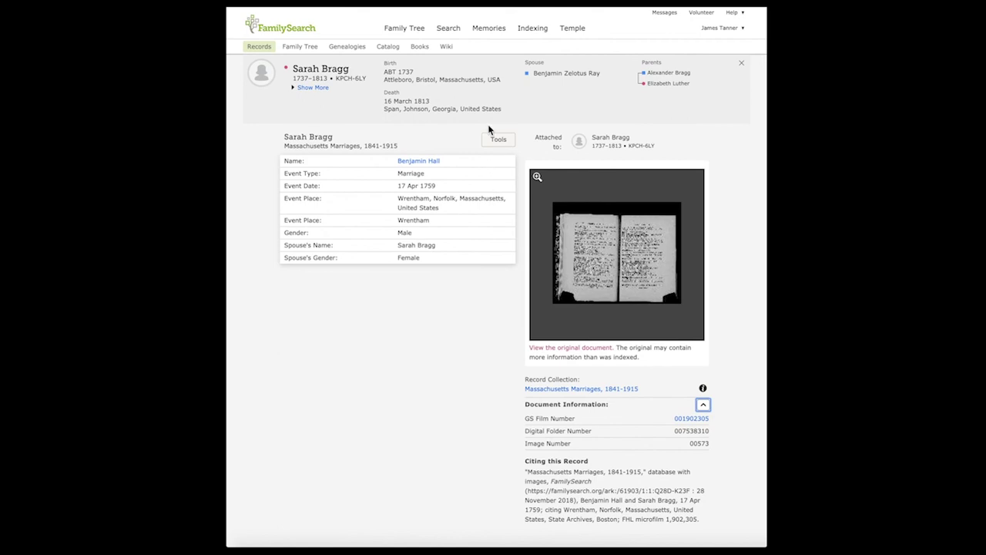